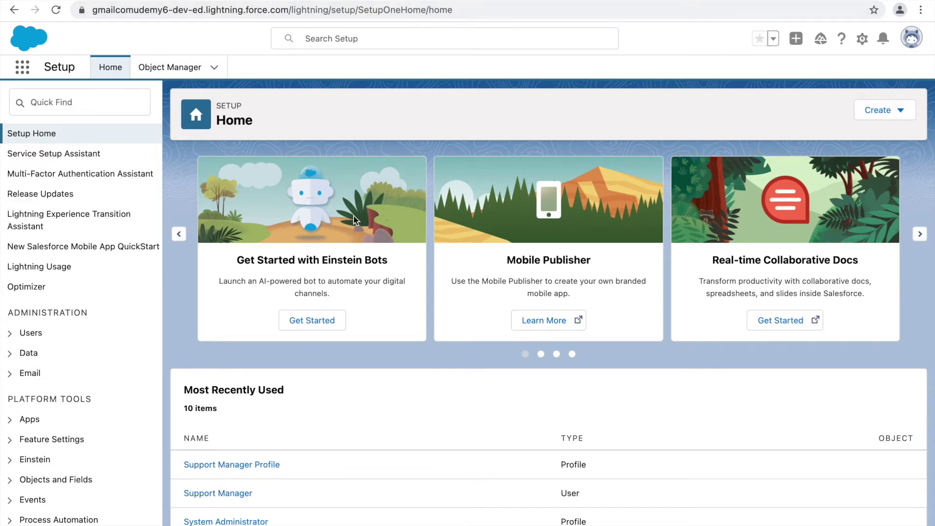
- Search Setup Quick Find for 'apps' and open App Manager, which lists 19 apps
left_click(23, 71)
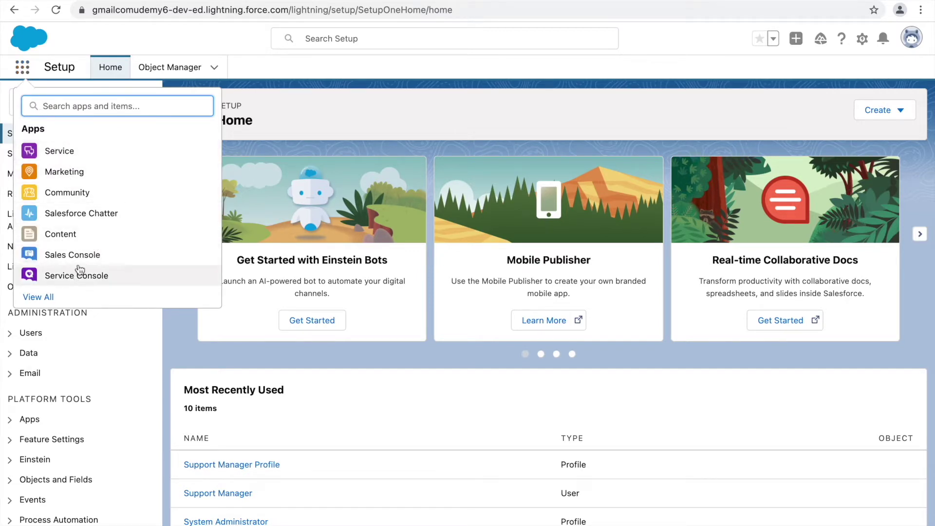
left_click(346, 113)
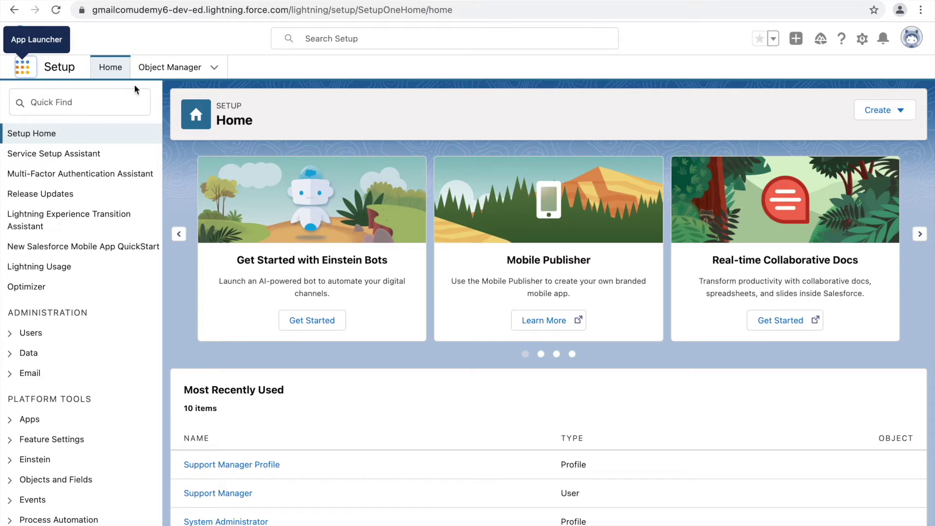
left_click(77, 106)
type("apps")
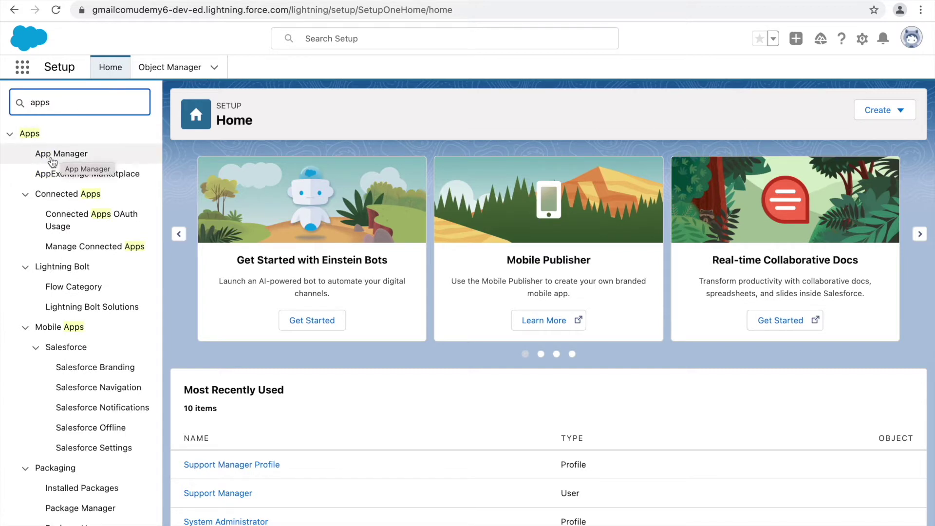
left_click(60, 157)
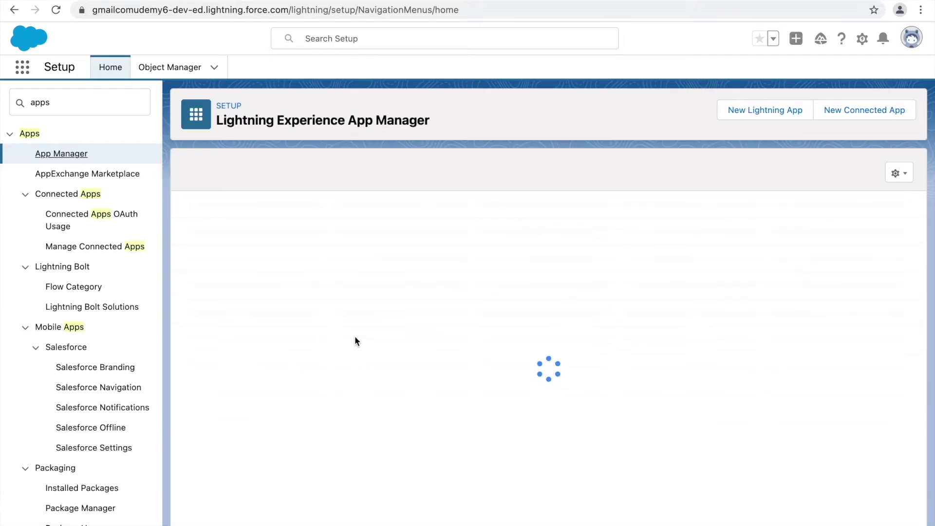
scroll(324, 294, "down", 2)
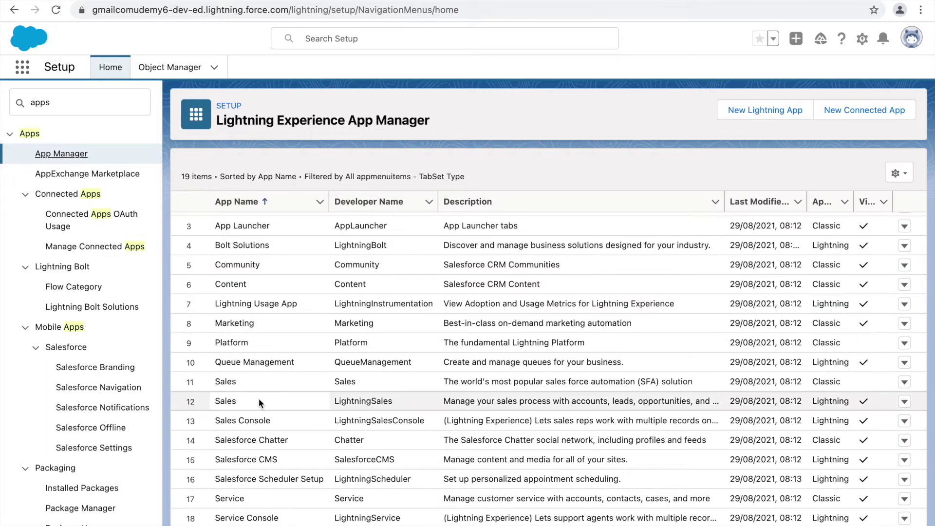
scroll(247, 285, "up", 2)
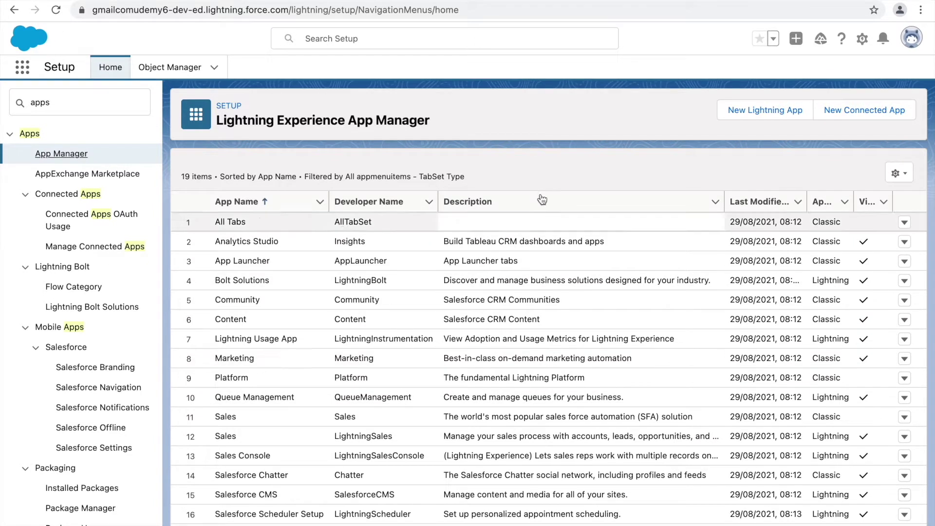
- Start a new Lightning app named 'Covid Tracker', with developer name Covid_Tracker auto-filled
left_click(767, 116)
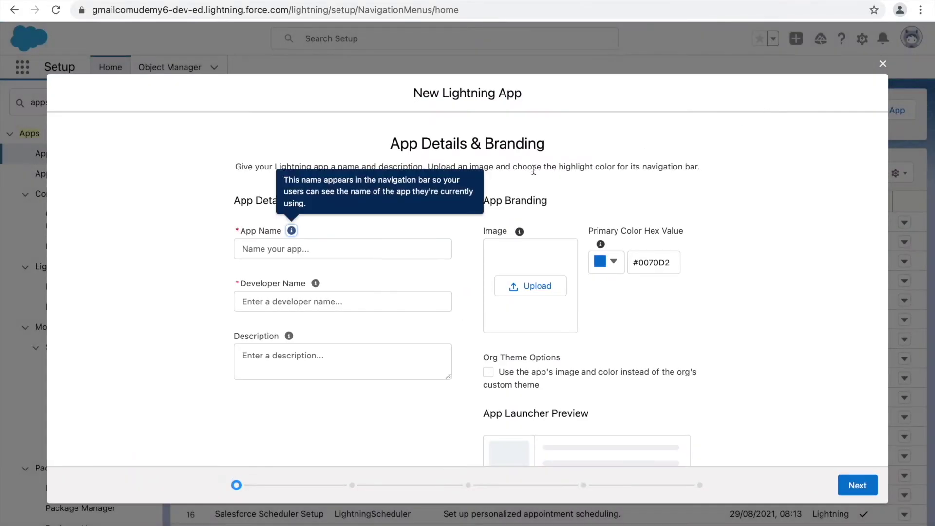
left_click(290, 249)
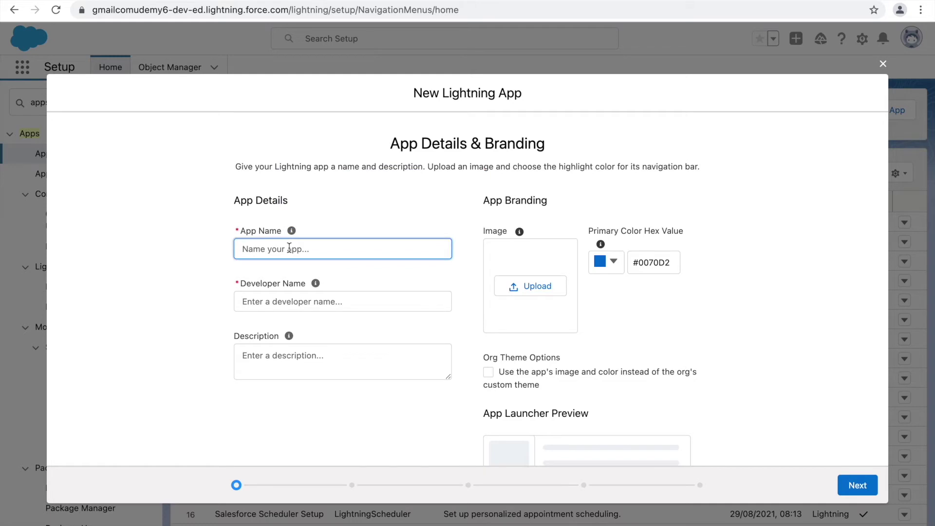
left_click_drag(390, 144, 565, 151)
left_click(565, 151)
left_click(276, 254)
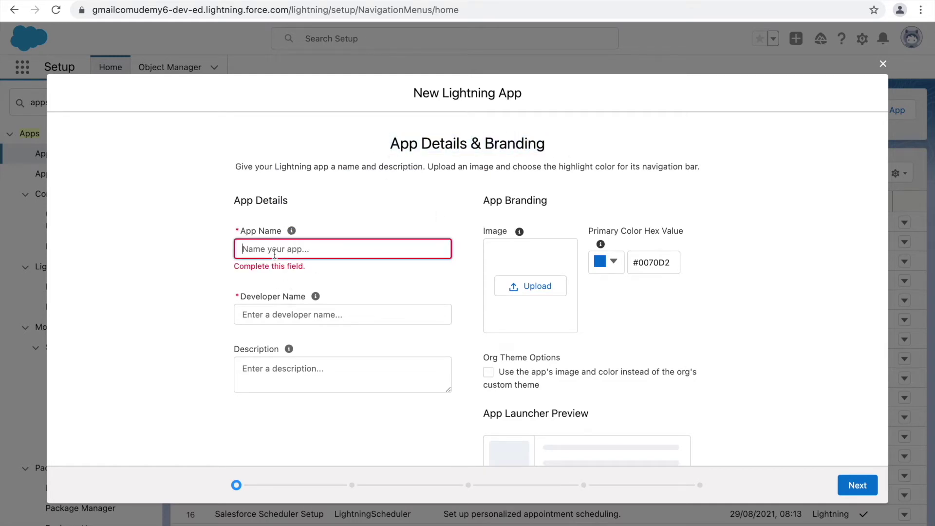
type("Covid Tracker")
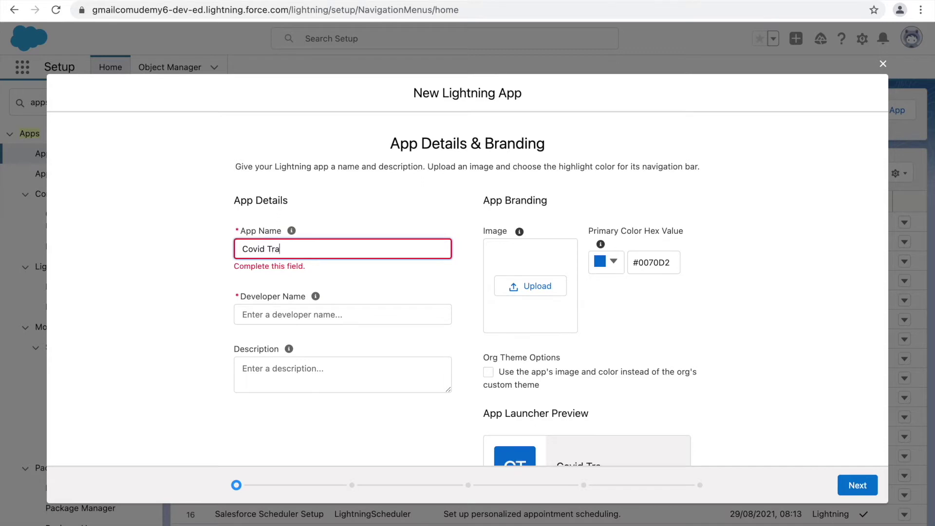
left_click(135, 292)
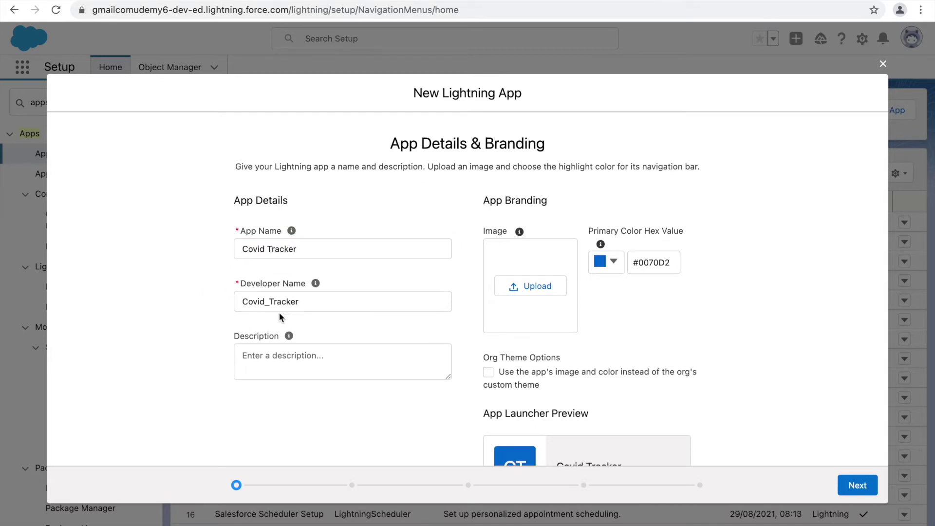
- Describe the app as 'This application will track Covid Counts every day'
left_click_drag(315, 301, 236, 301)
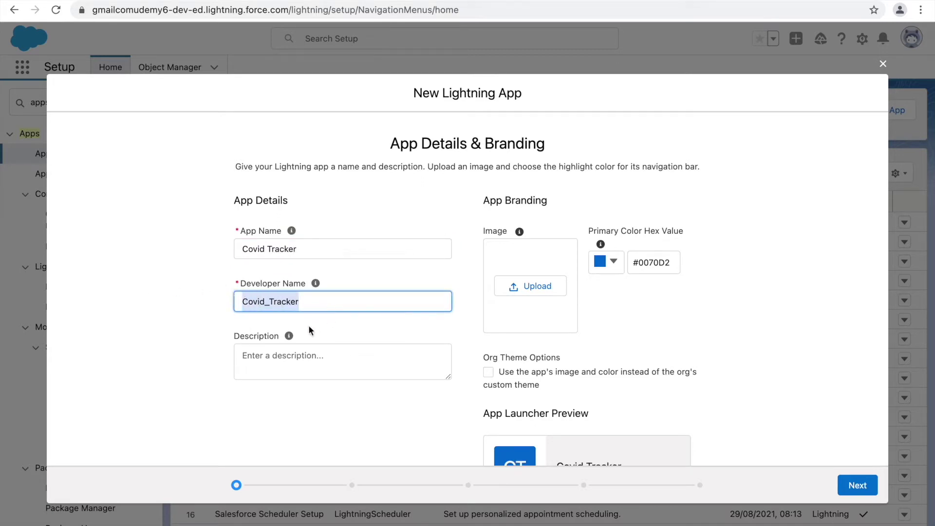
left_click(196, 335)
left_click(267, 367)
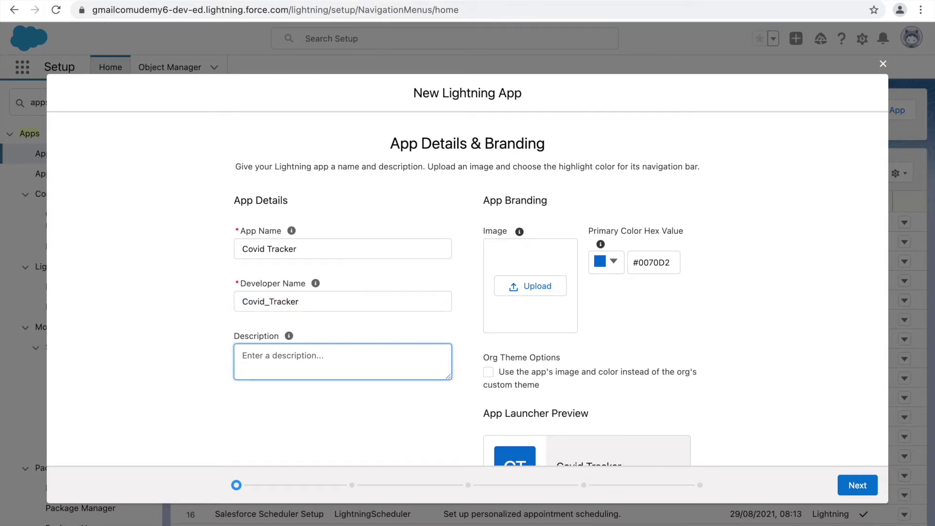
type("This applicati")
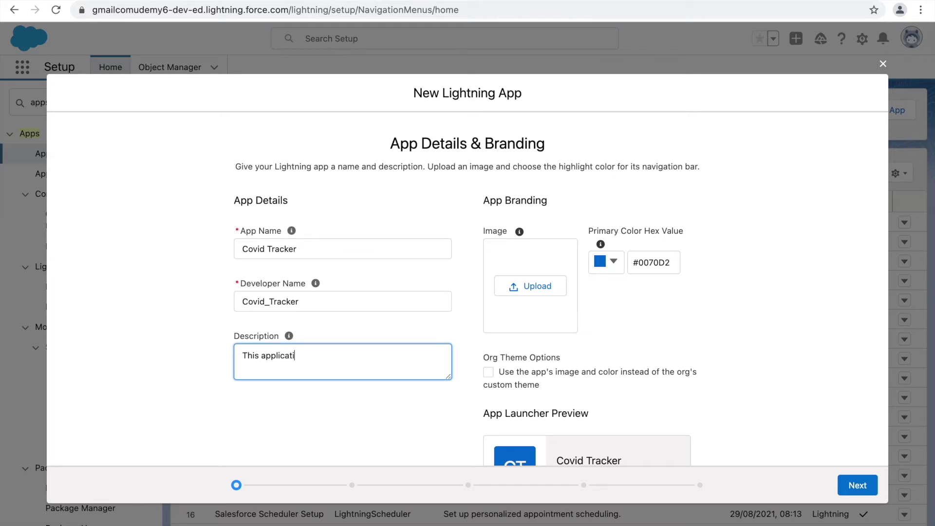
type("on will track Covid Counts e")
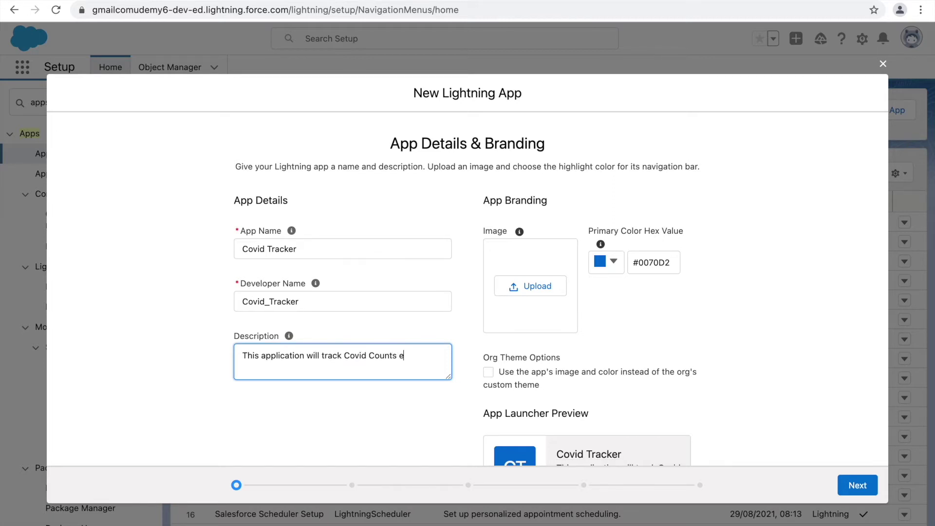
type("very day")
left_click(720, 336)
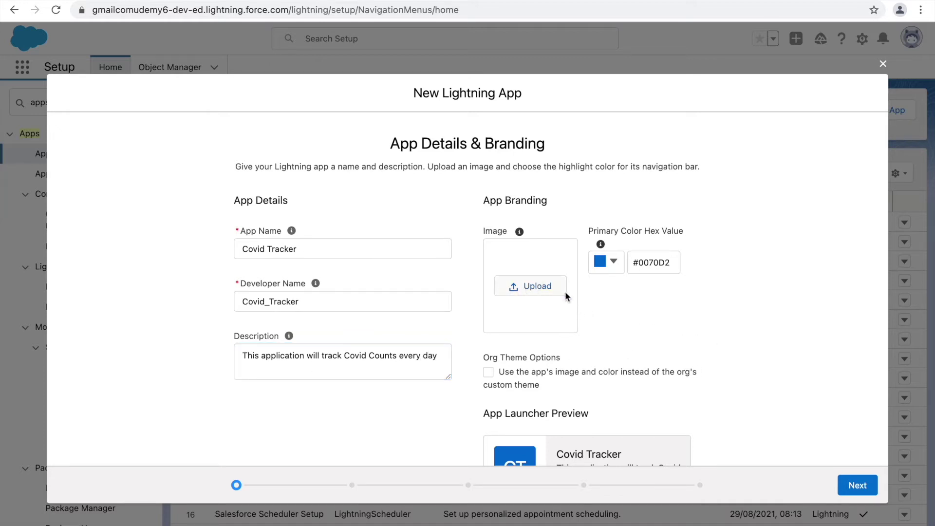
left_click(603, 266)
- Set the primary colour to teal #2FD2D4 and review the CT launcher preview
left_click(636, 345)
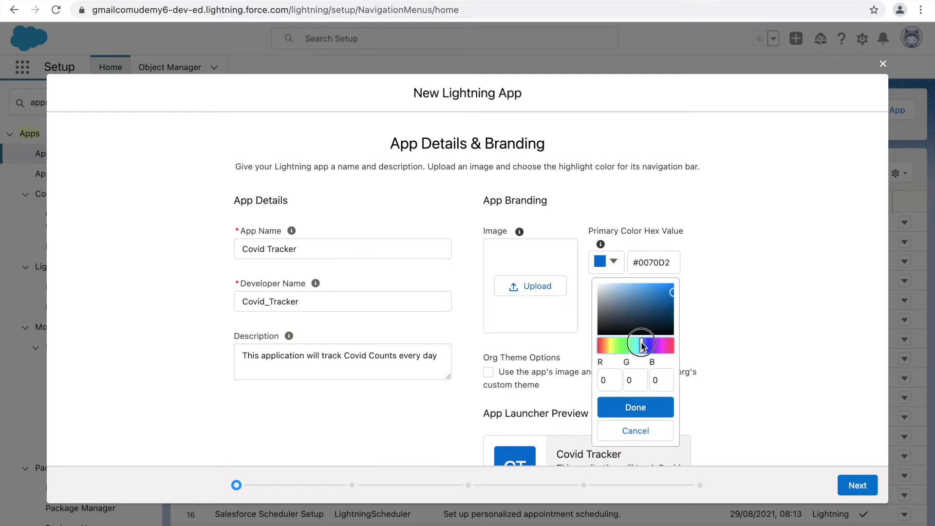
left_click_drag(602, 333, 656, 295)
left_click(658, 408)
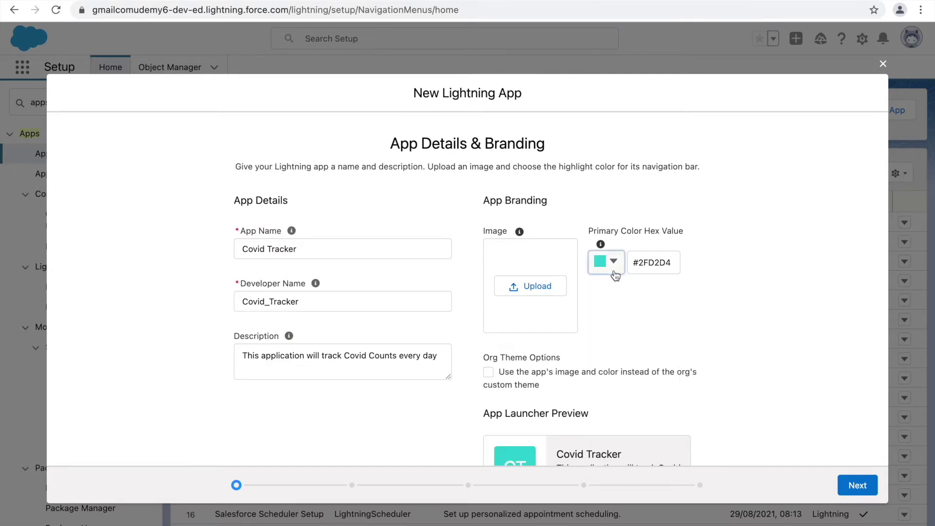
scroll(608, 317, "down", 2)
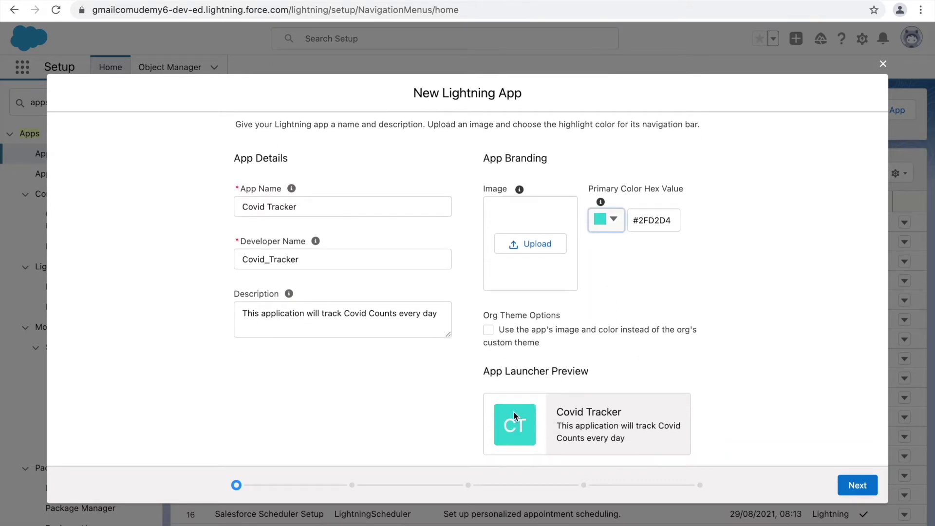
left_click_drag(501, 425, 533, 426)
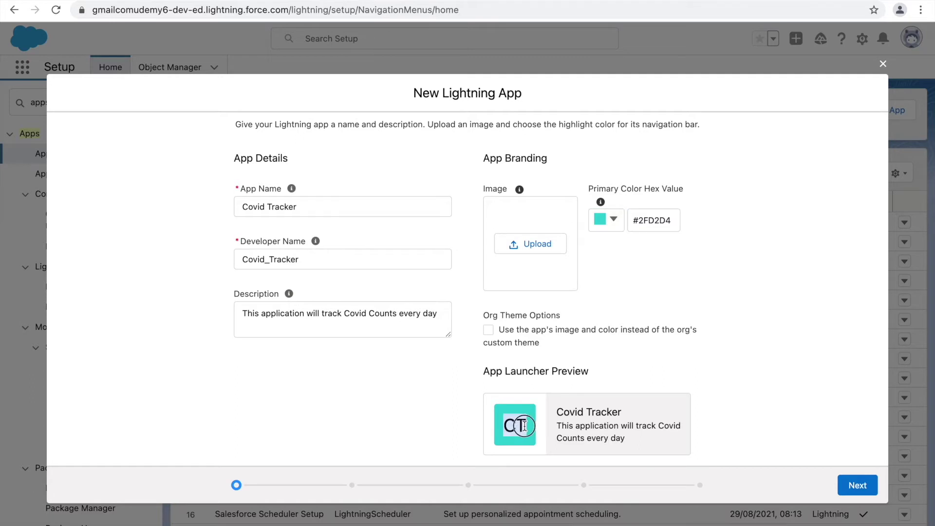
left_click(335, 405)
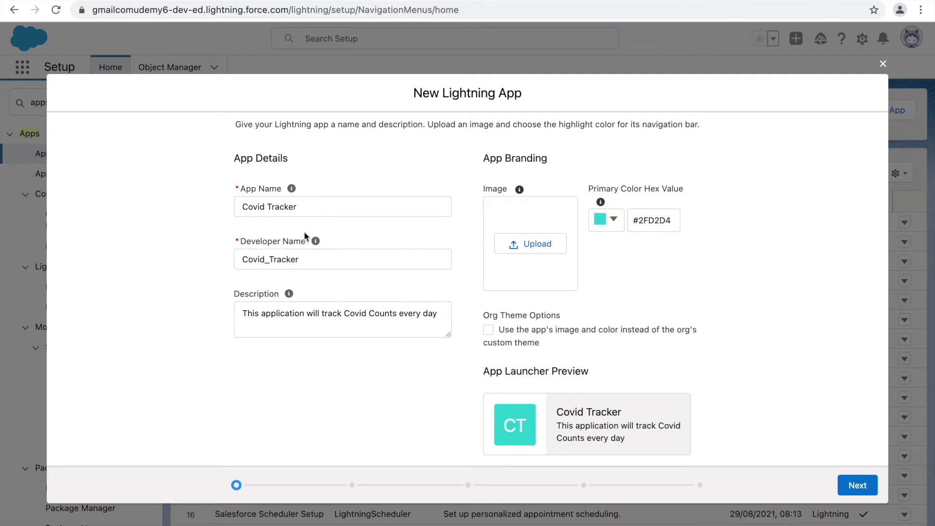
triple_click(579, 428)
left_click(736, 429)
- Keep Standard navigation, Desktop and phone form factors, and the full Setup experience
left_click(864, 486)
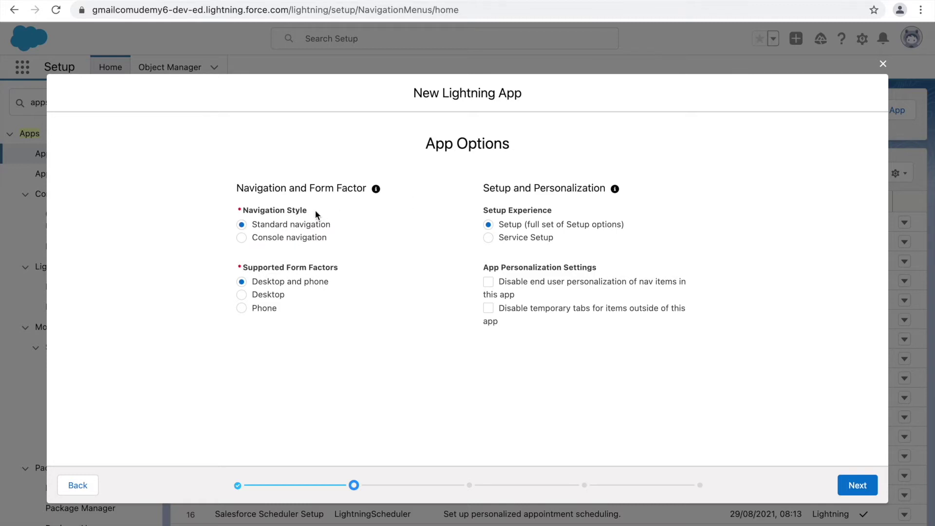
left_click_drag(315, 209, 239, 208)
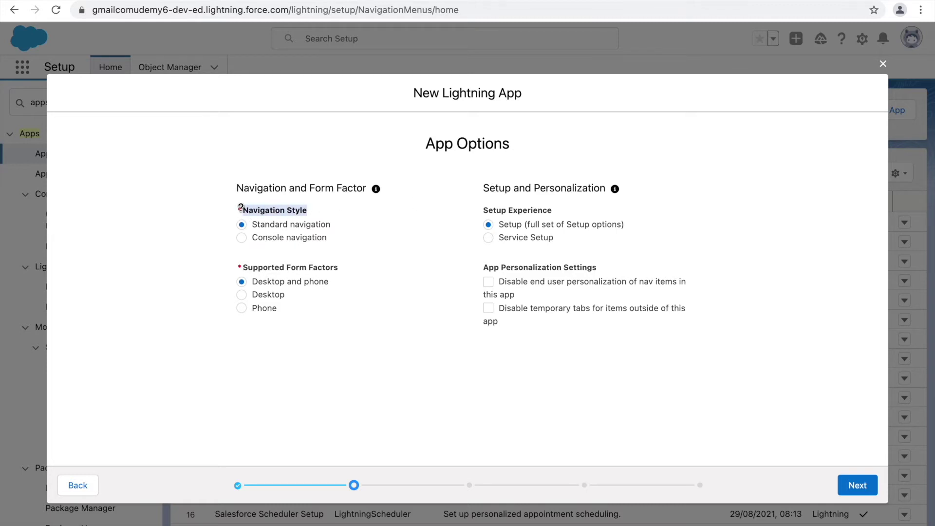
left_click(312, 225)
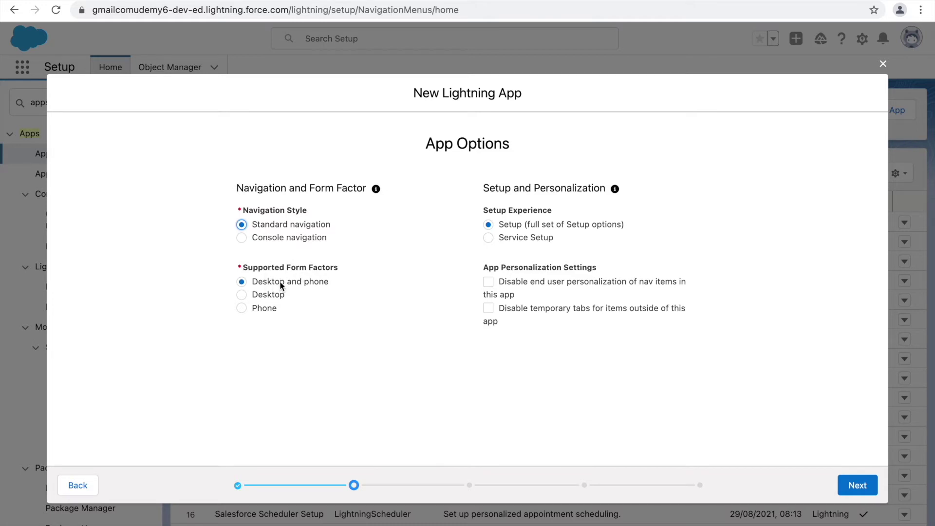
left_click(264, 279)
mouse_move(509, 236)
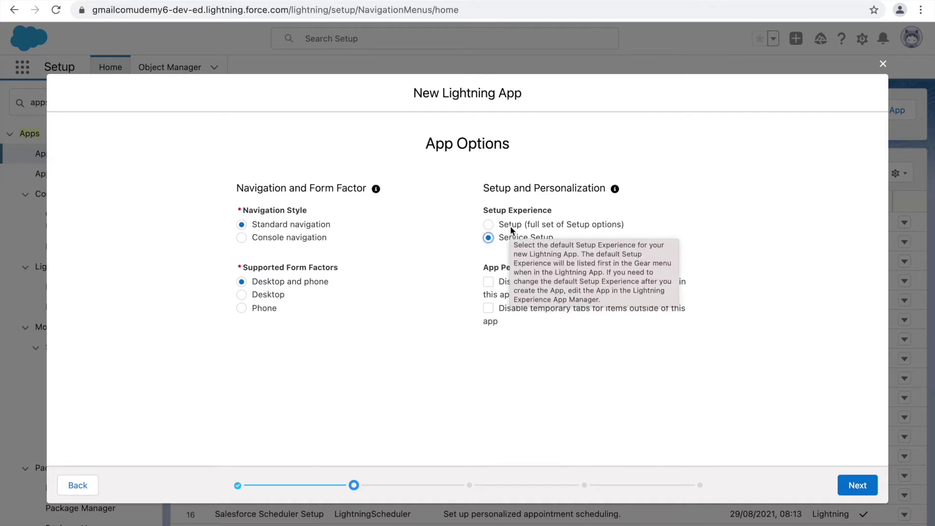
left_click(510, 226)
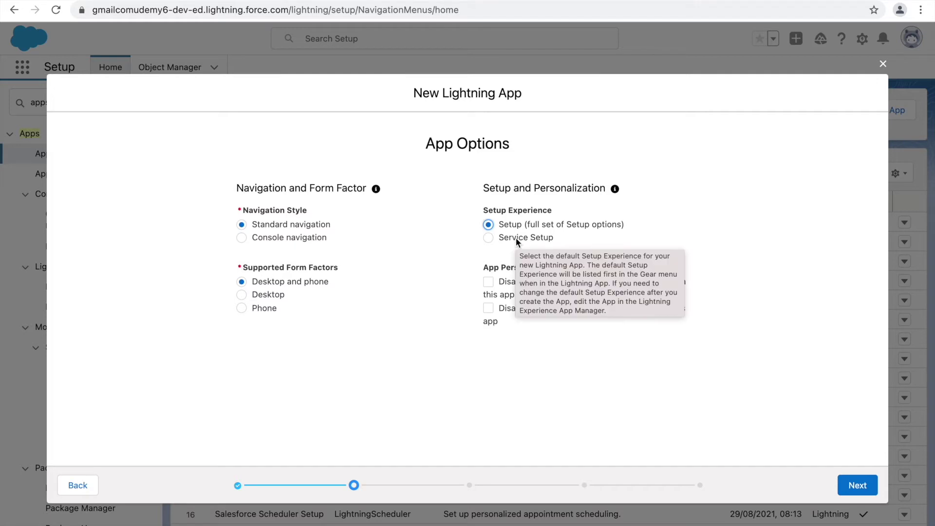
left_click(406, 338)
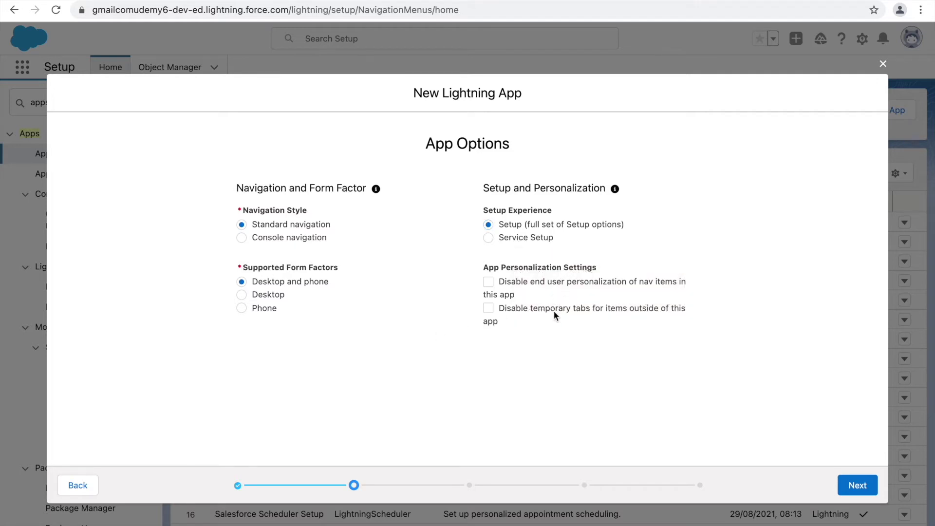
left_click(853, 485)
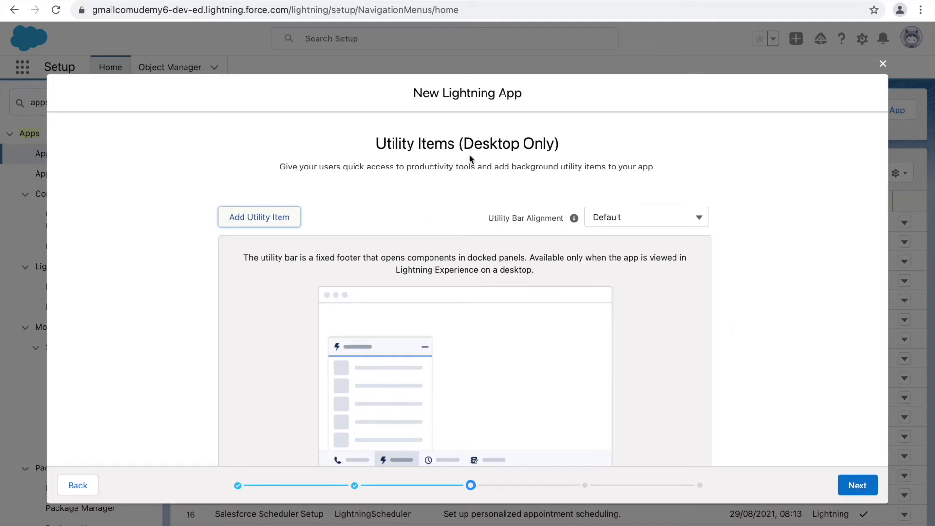
- Browse the available utility items, add none, and proceed to Navigation Items
left_click_drag(461, 143, 572, 146)
left_click(597, 149)
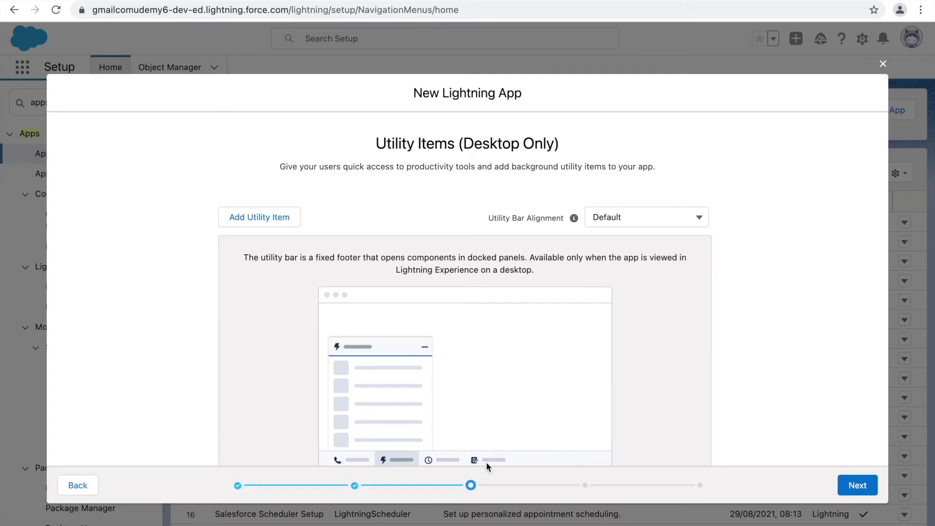
left_click(251, 223)
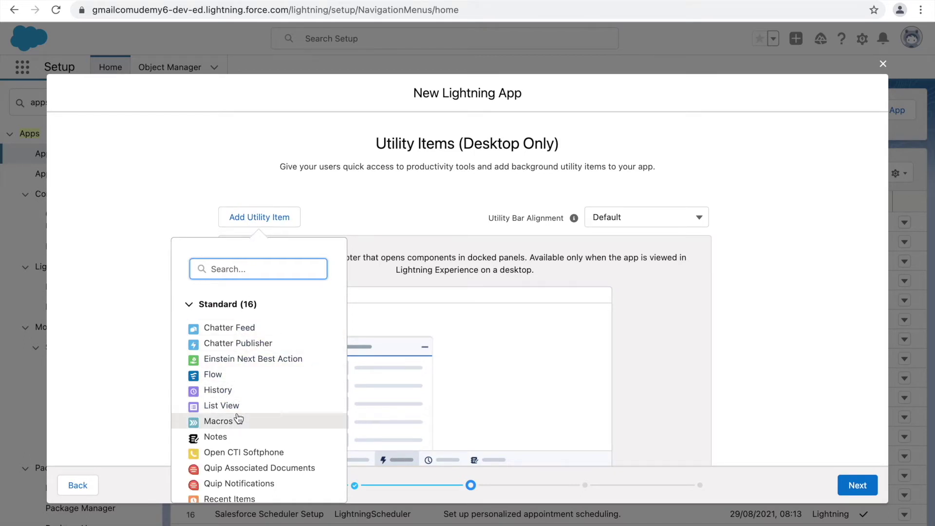
scroll(238, 419, "down", 3)
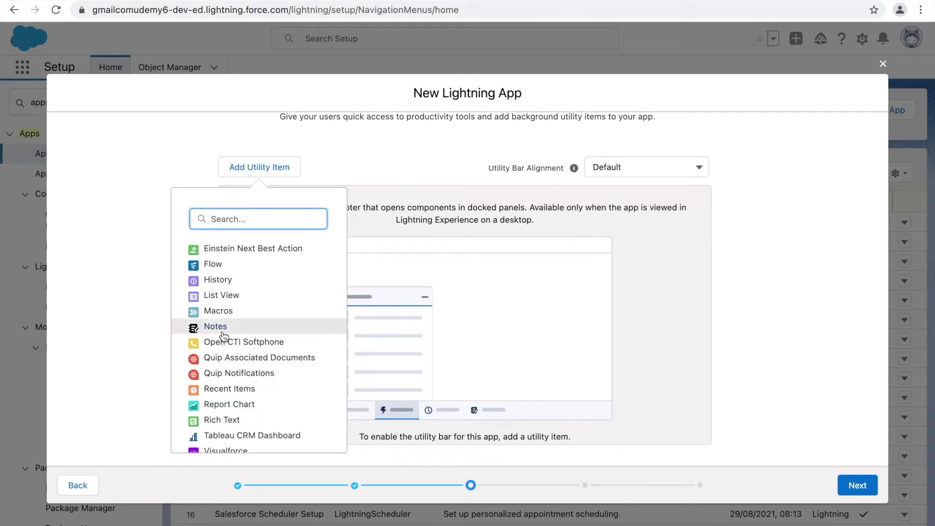
mouse_move(237, 343)
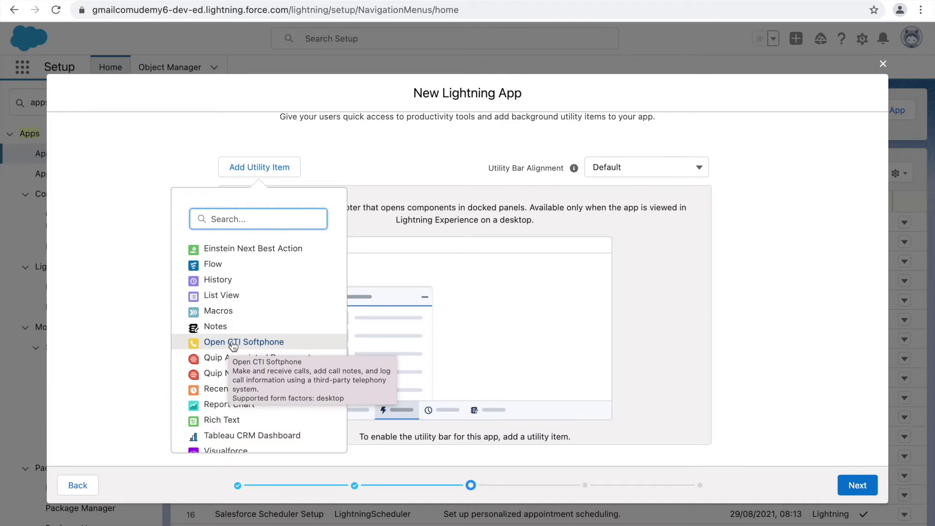
scroll(227, 385, "down", 2)
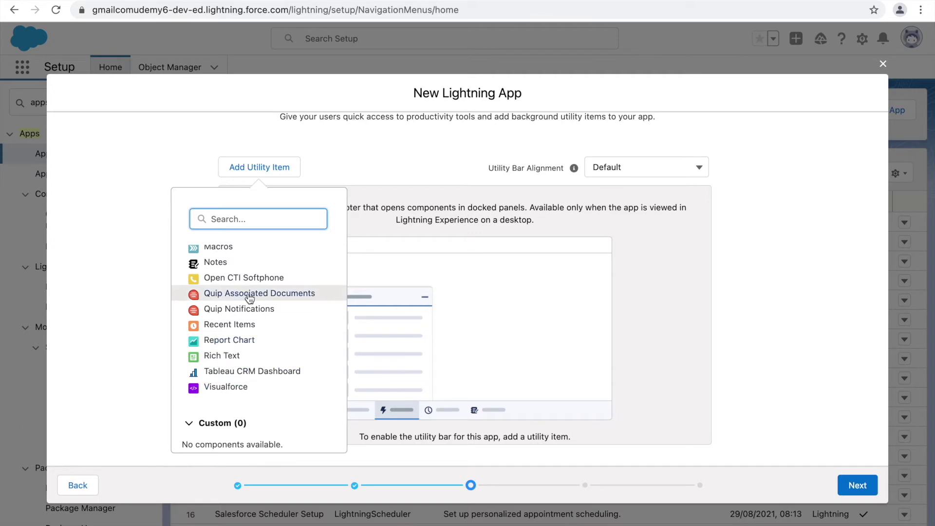
scroll(250, 295, "up", 5)
scroll(249, 384, "down", 5)
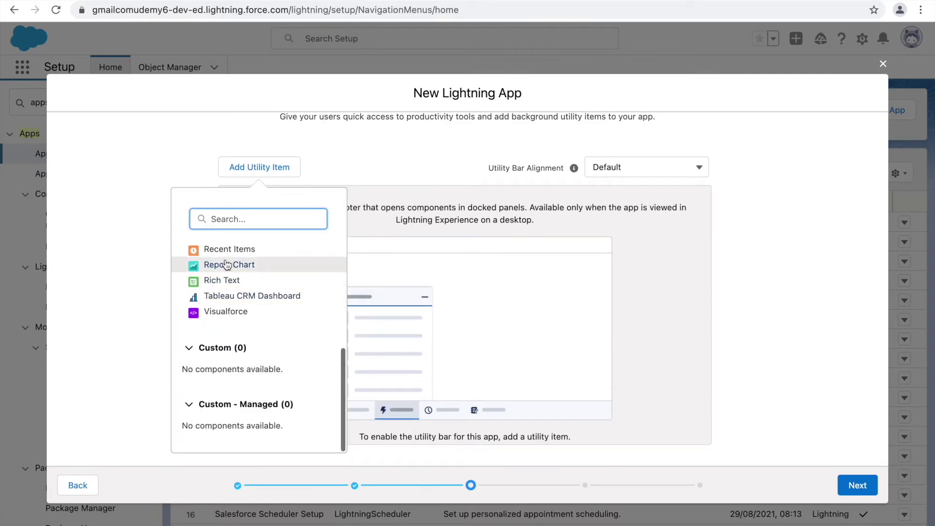
left_click(110, 215)
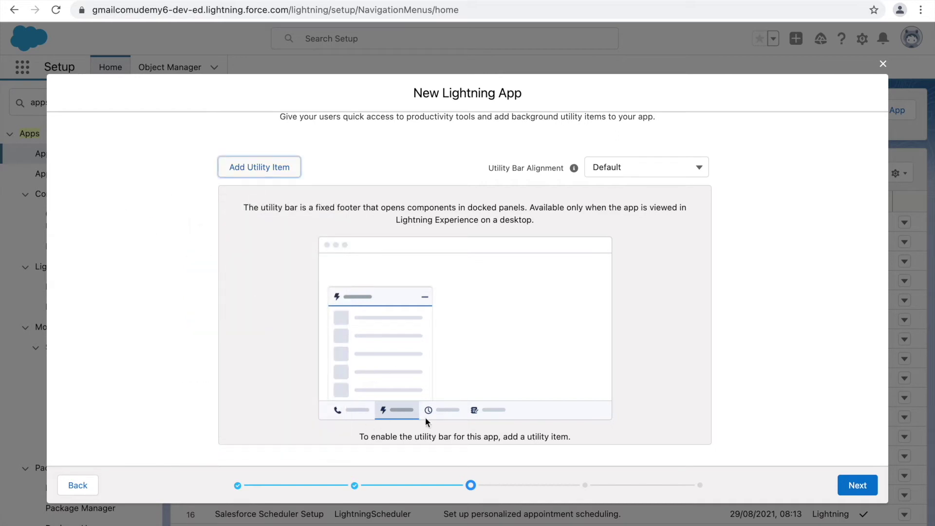
left_click(856, 485)
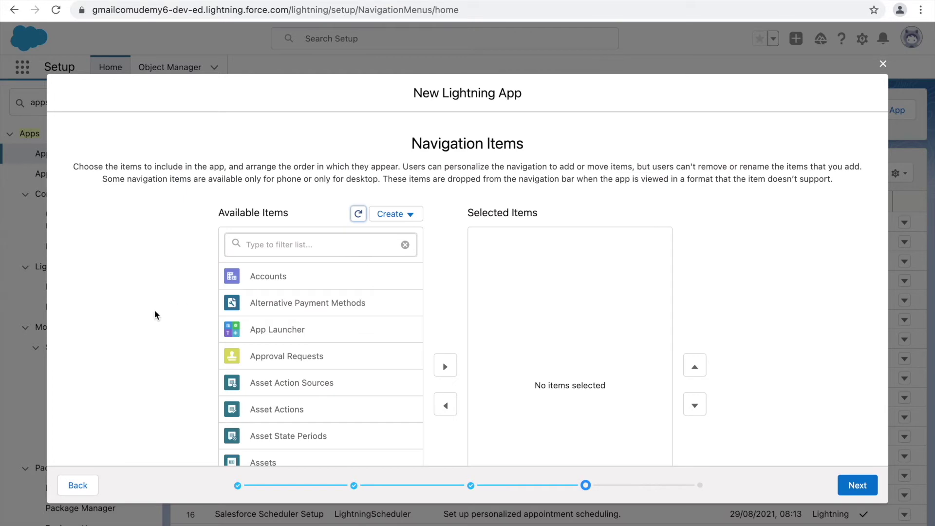
- Add Accounts to the selected navigation items, then remove it again
left_click_drag(300, 212, 217, 217)
left_click(309, 220)
scroll(297, 385, "down", 12)
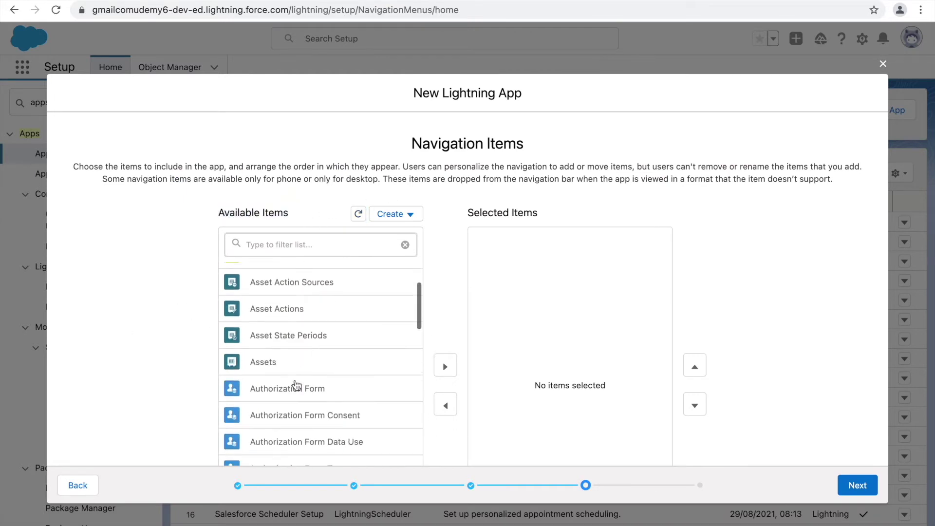
scroll(296, 385, "down", 9)
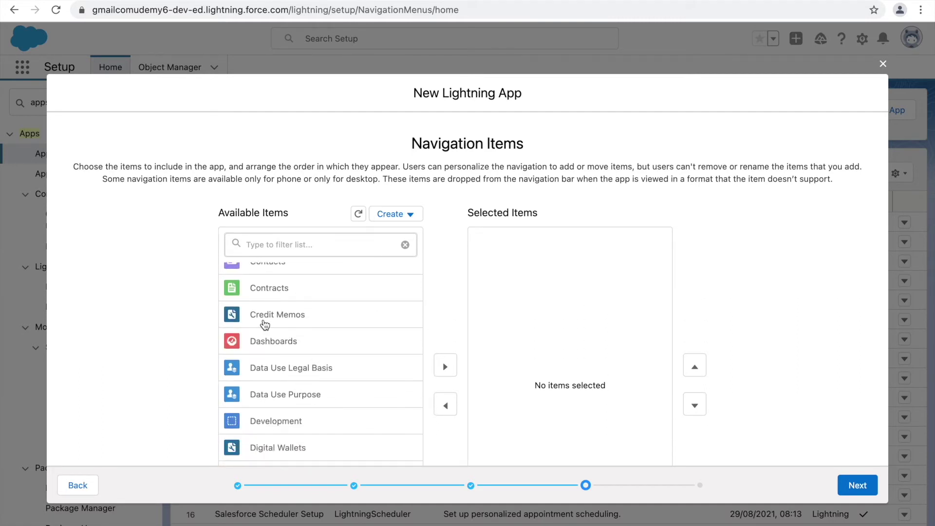
scroll(265, 325, "up", 20)
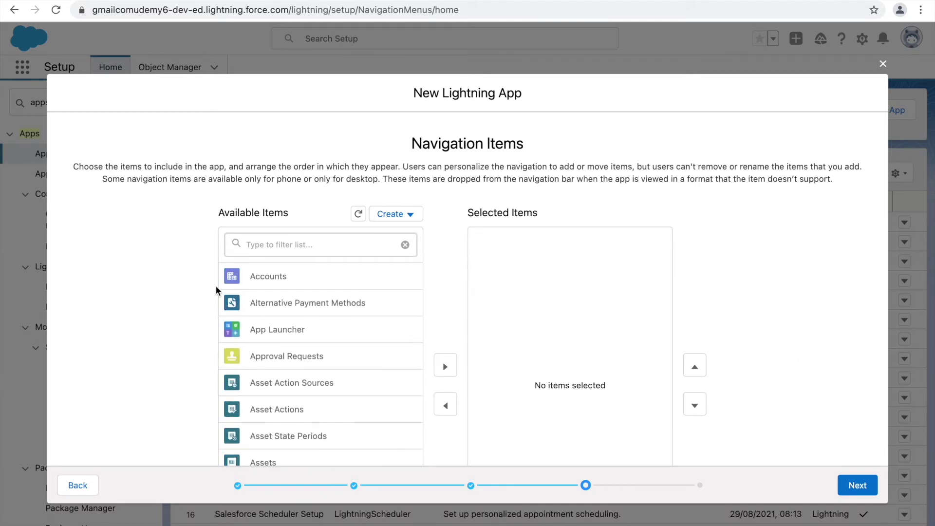
left_click(267, 277)
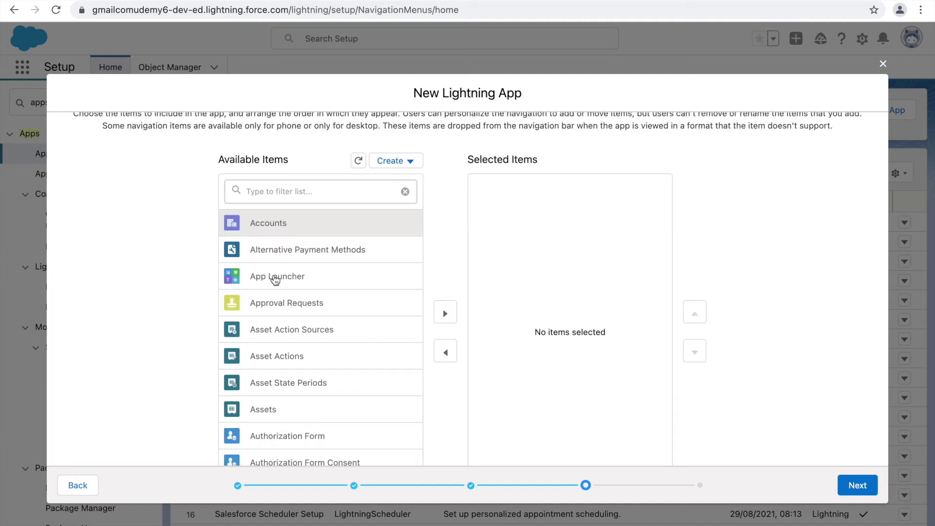
left_click(444, 313)
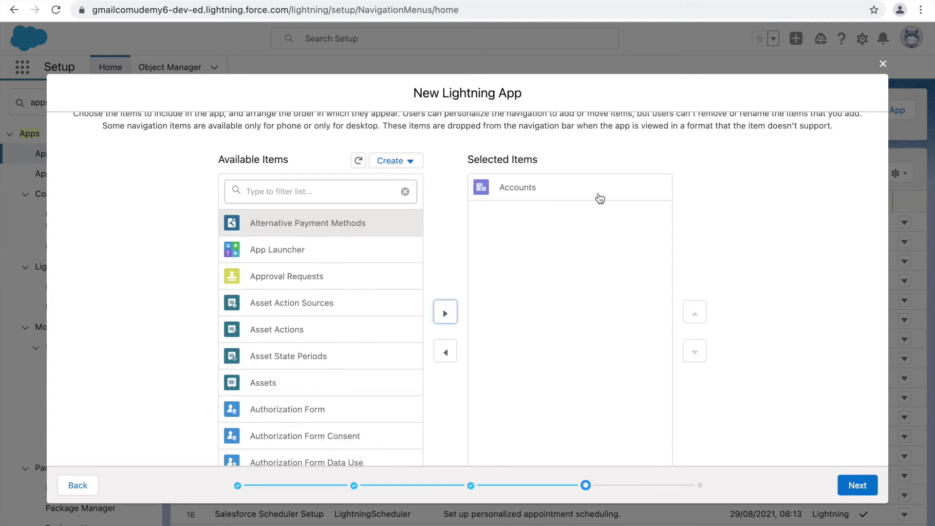
left_click(519, 187)
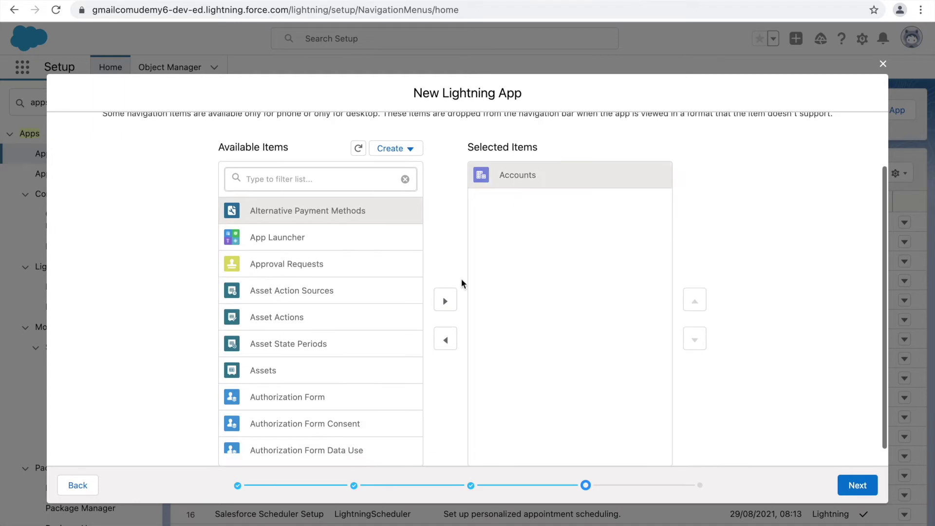
left_click(444, 340)
- Filter the available items for 'Contacts' and make it the sole navigation item
left_click(318, 184)
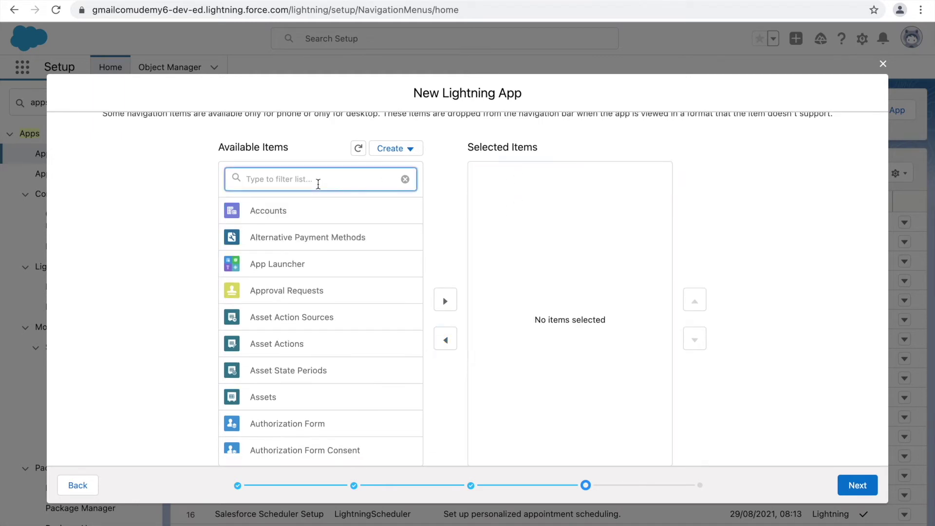
type("Contacts")
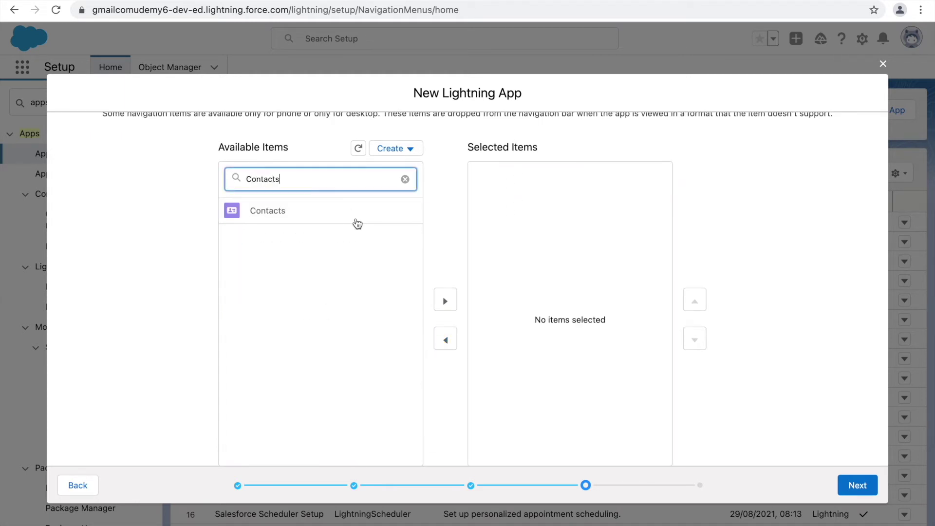
left_click(277, 208)
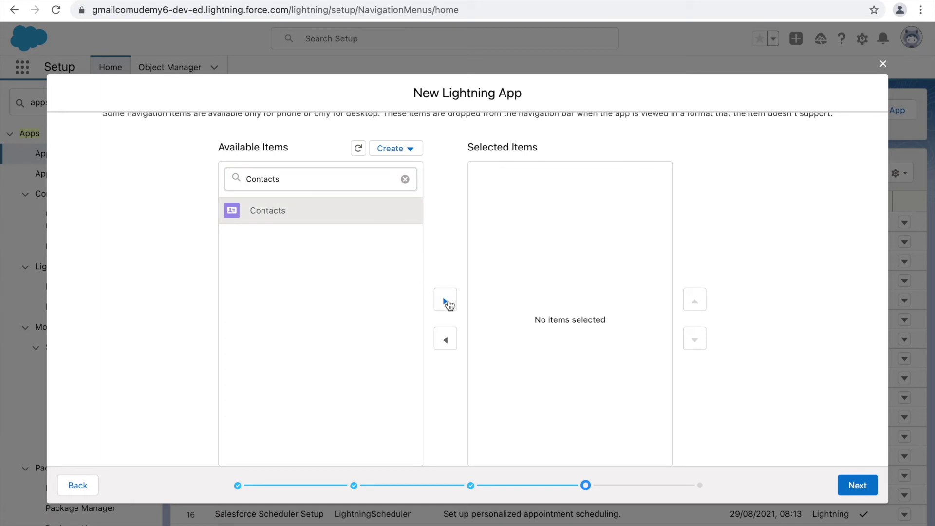
left_click(446, 302)
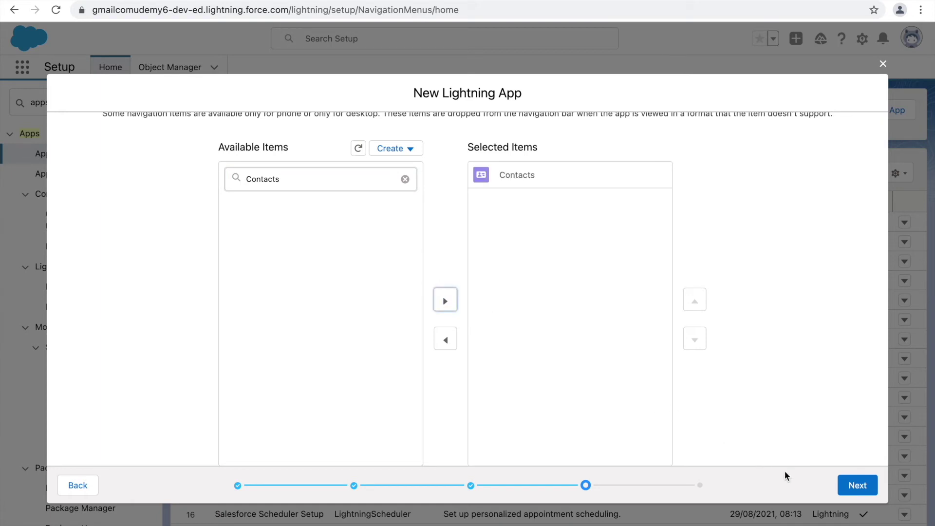
left_click(854, 485)
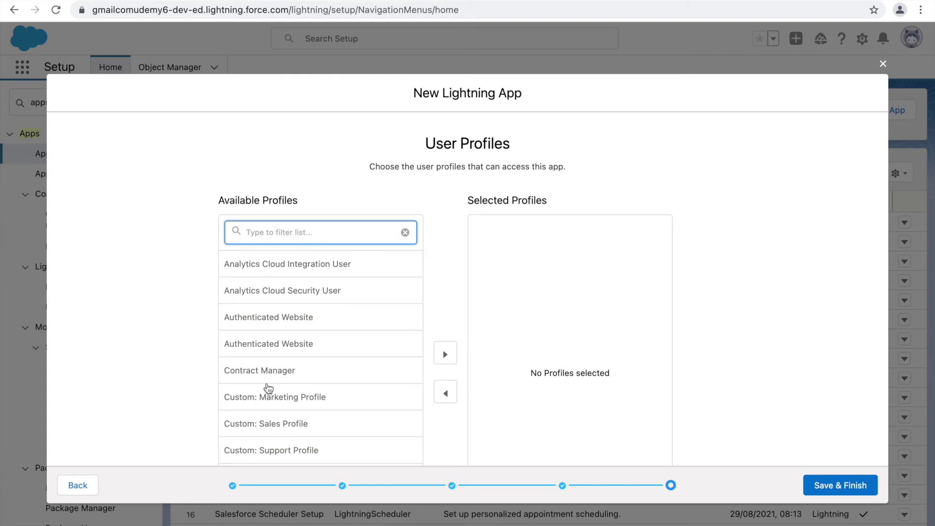
- Grant System Administrator and Support Manager Profile access, then save the Covid Tracker app
scroll(268, 388, "down", 10)
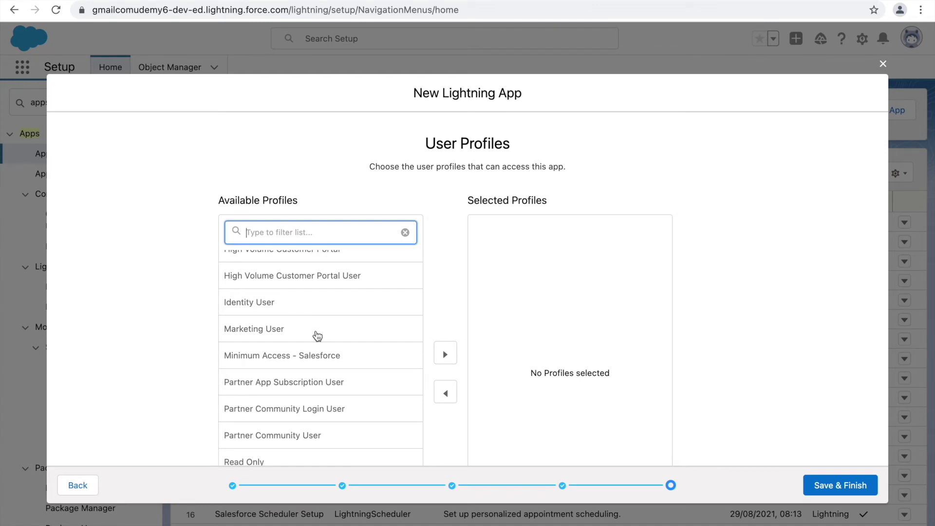
scroll(294, 388, "down", 5)
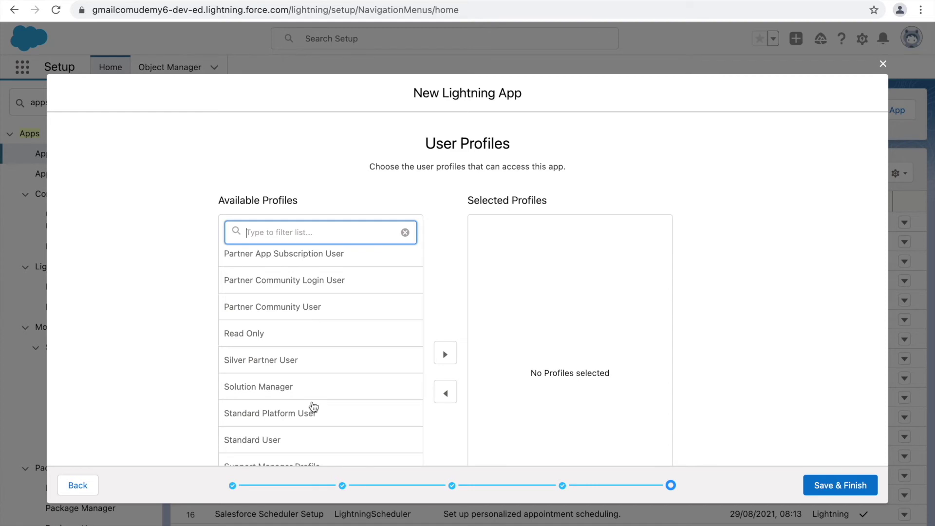
left_click(206, 437)
scroll(259, 463, "down", 1)
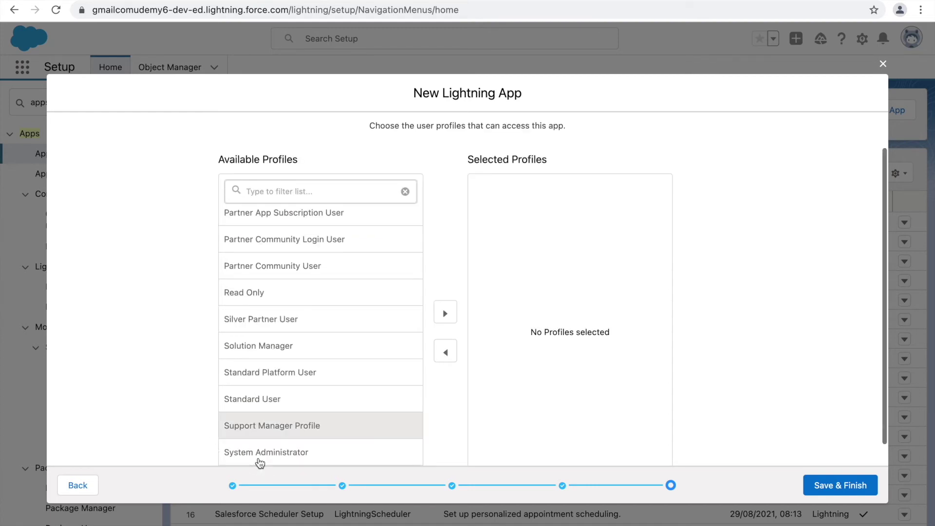
left_click(260, 461)
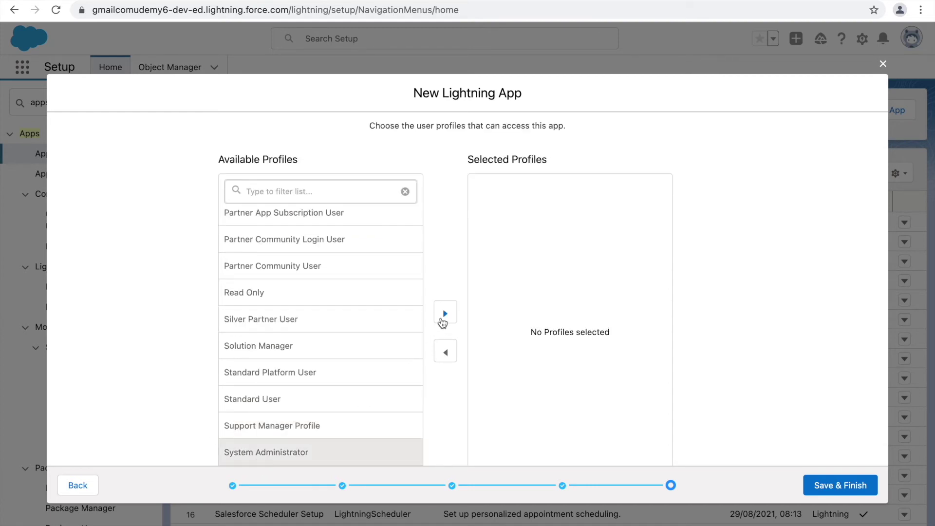
left_click(444, 315)
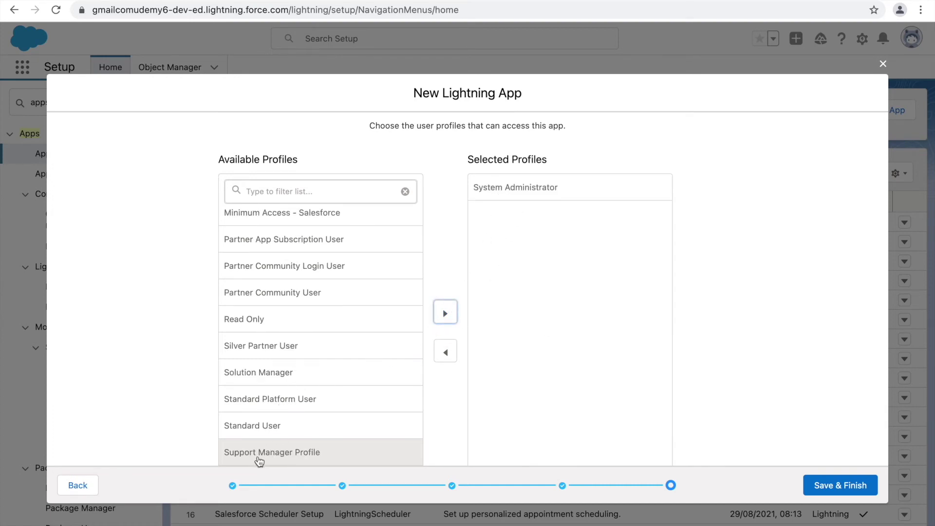
left_click(257, 460)
left_click(445, 314)
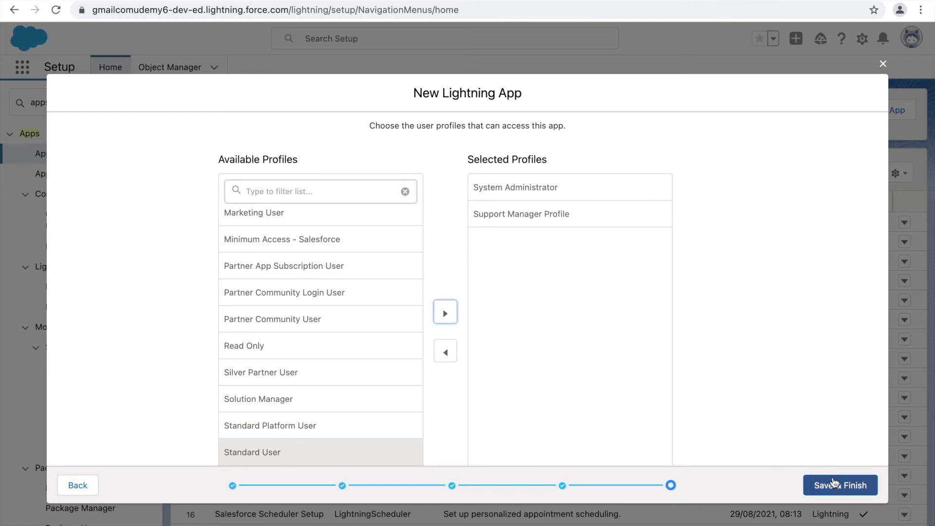
left_click(835, 485)
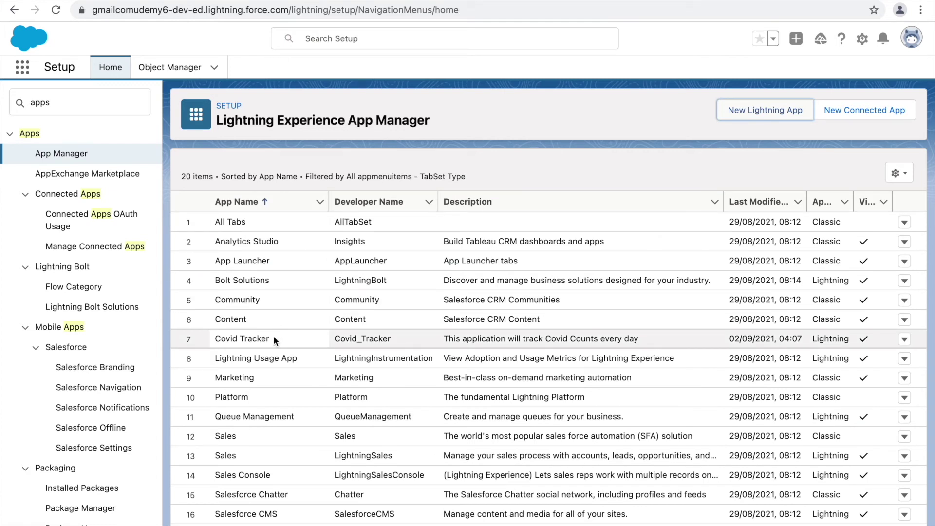
- Choose Edit from the Covid Tracker row's dropdown in App Manager
left_click_drag(273, 336, 214, 337)
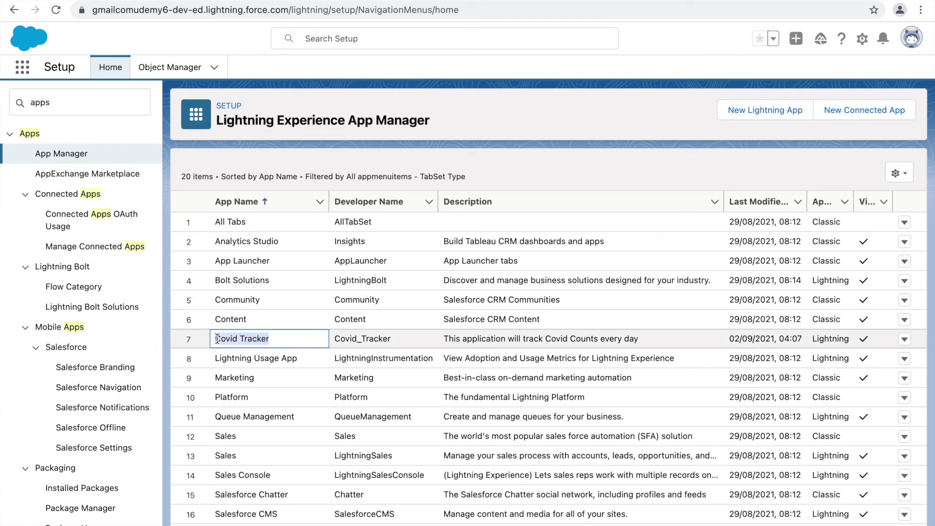
left_click(305, 340)
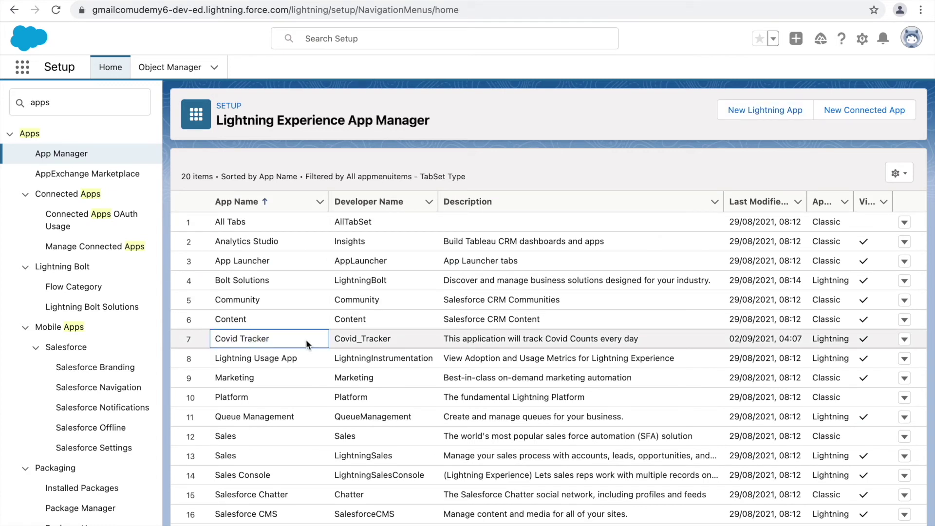
left_click(903, 341)
left_click(903, 341)
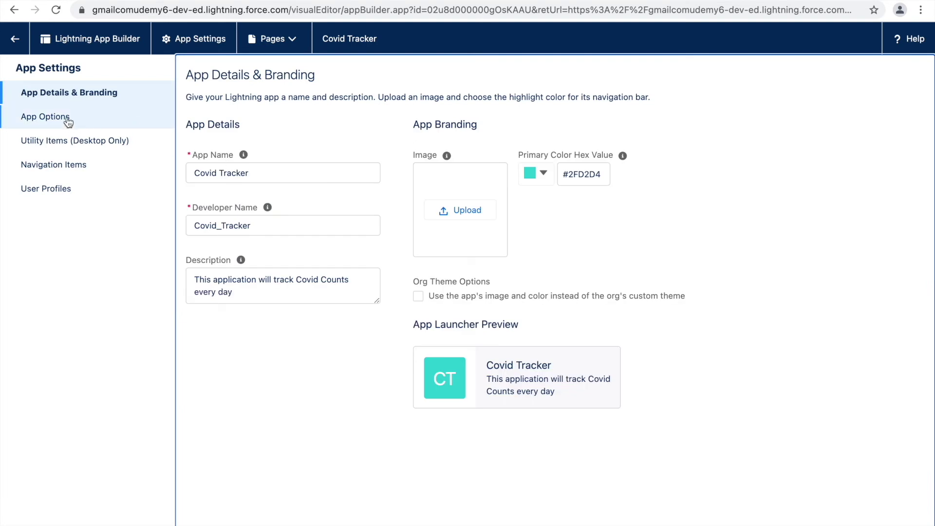
- Review App Options, Utility Items, Navigation Items and User Profiles in the app builder
left_click(65, 119)
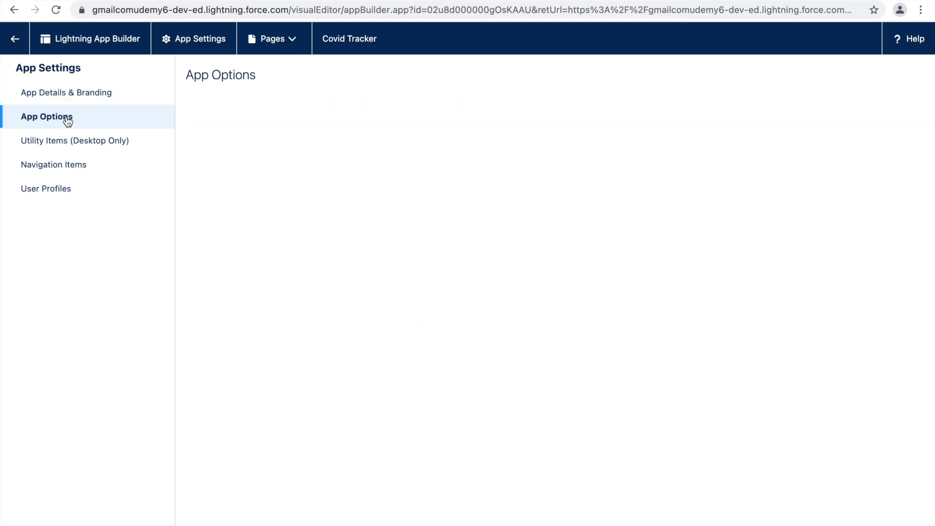
left_click(63, 145)
left_click(70, 168)
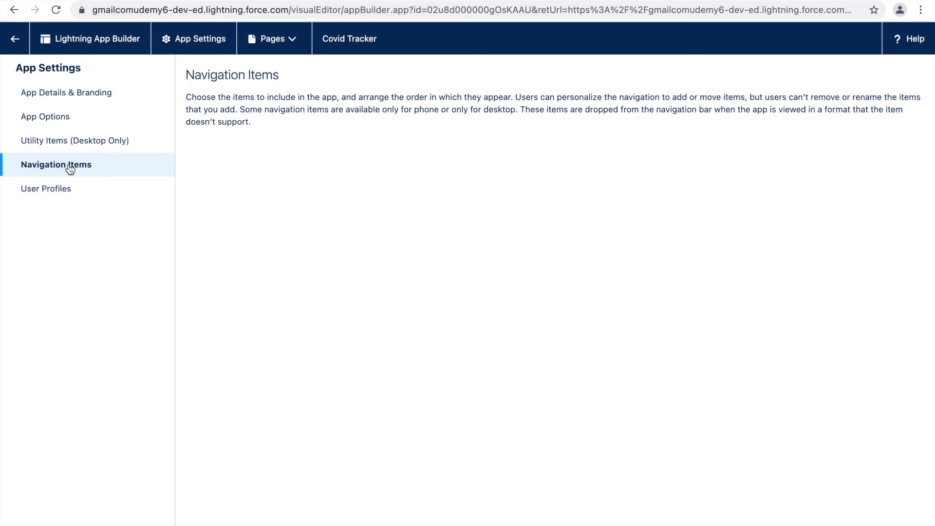
left_click(59, 194)
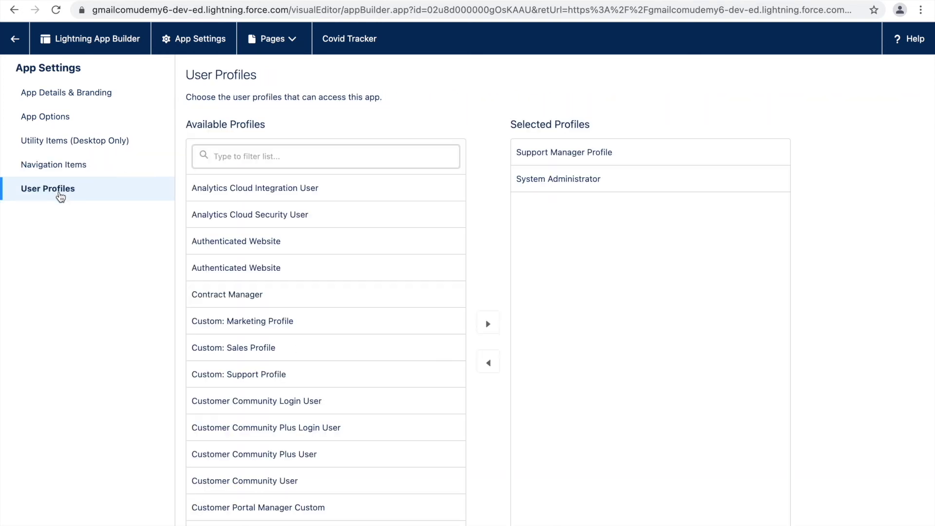
- Remove Support Manager Profile from the selected profiles and exit to App Manager
left_click(579, 156)
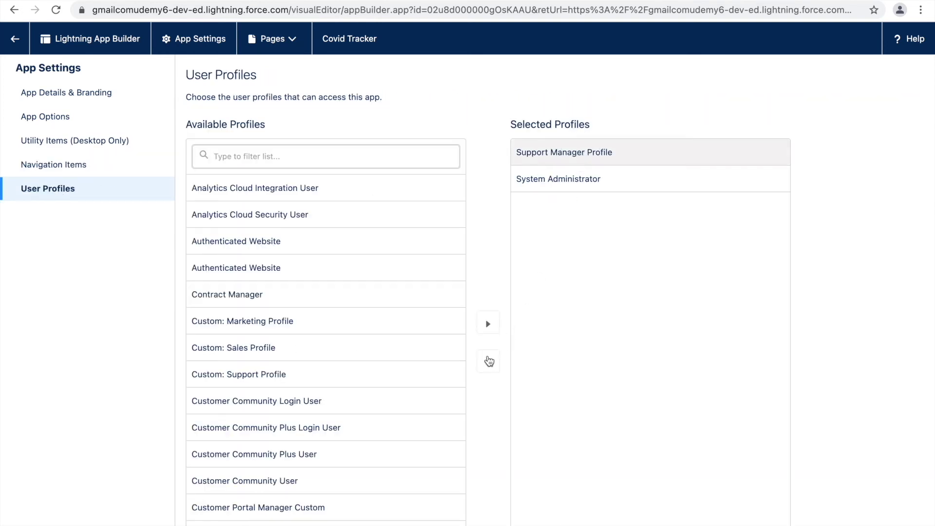
left_click(489, 361)
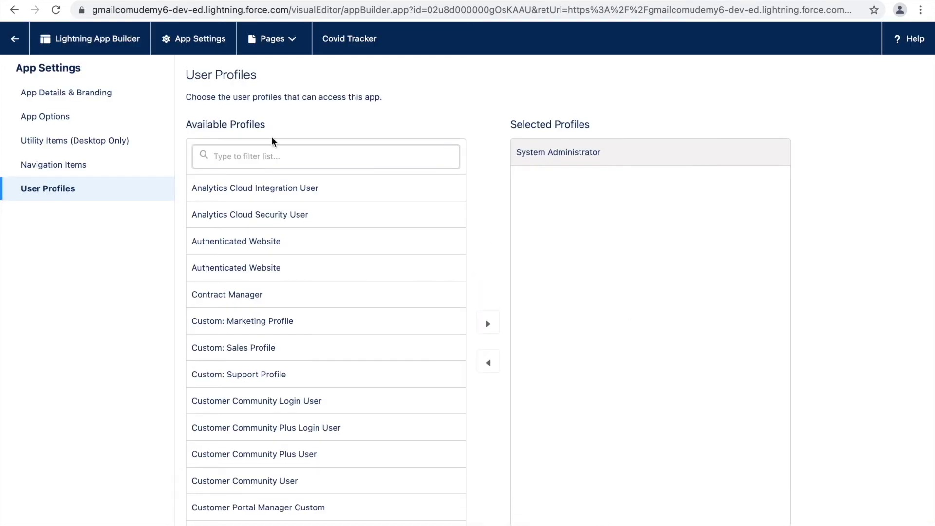
left_click(16, 40)
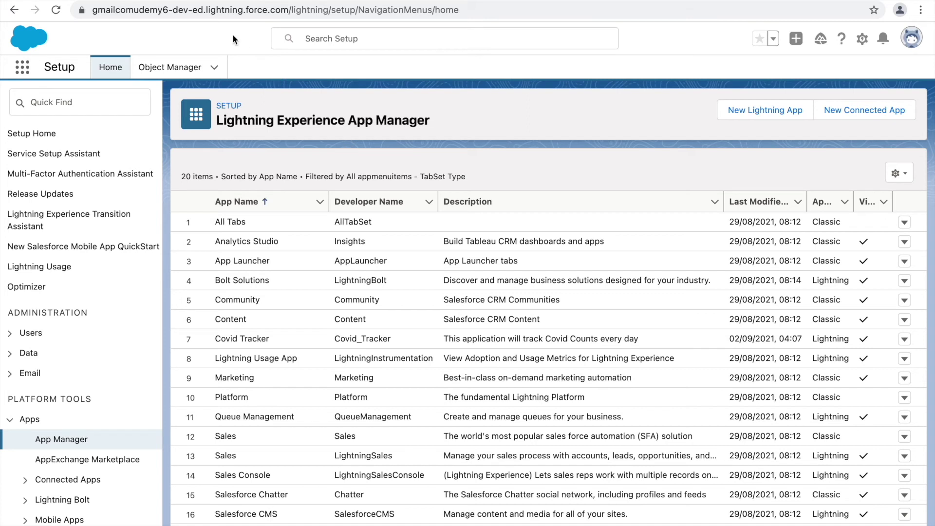
- Search the App Launcher for 'Covid', then clear the search and view all apps
left_click(29, 70)
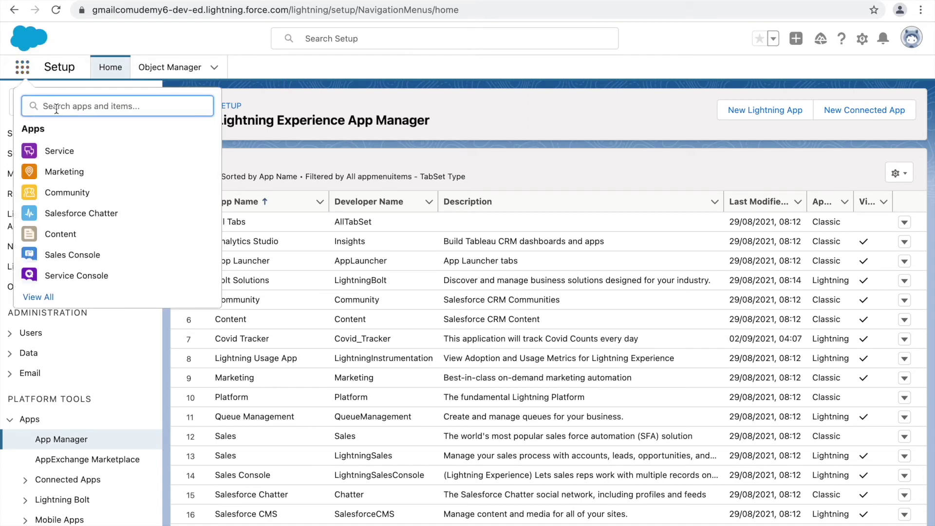
type("Covid")
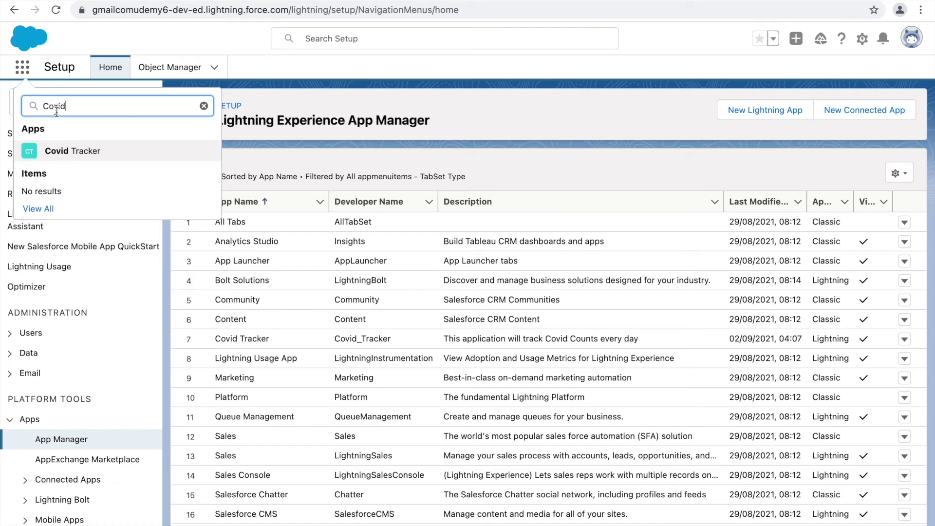
left_click(204, 106)
left_click(37, 297)
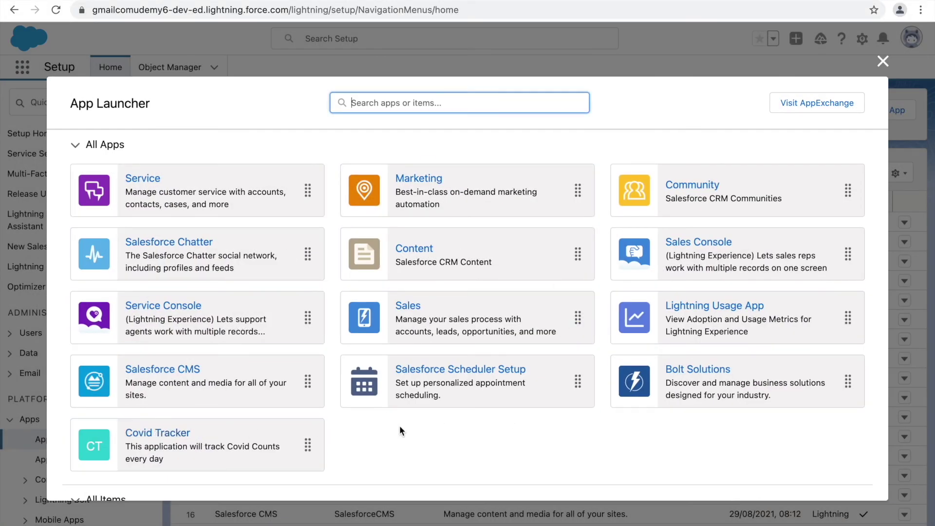
scroll(400, 430, "down", 2)
scroll(395, 375, "up", 1)
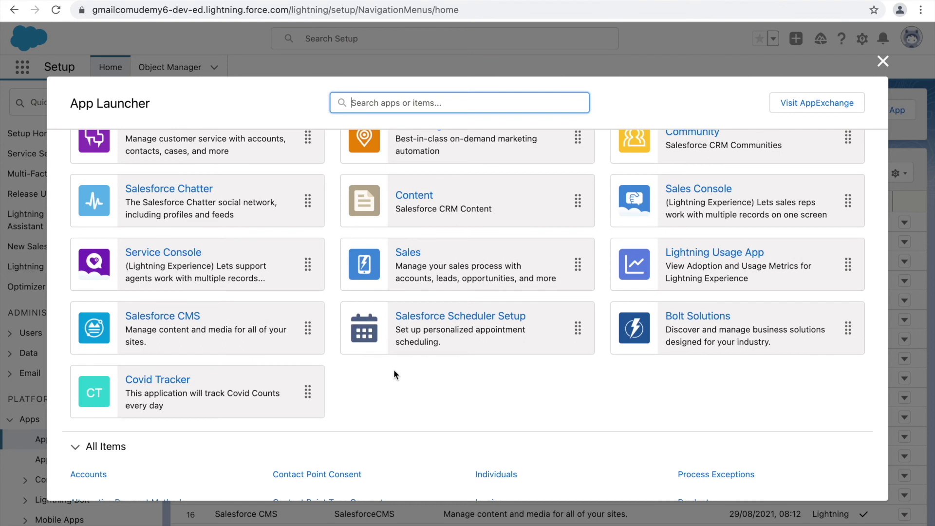
scroll(395, 375, "up", 2)
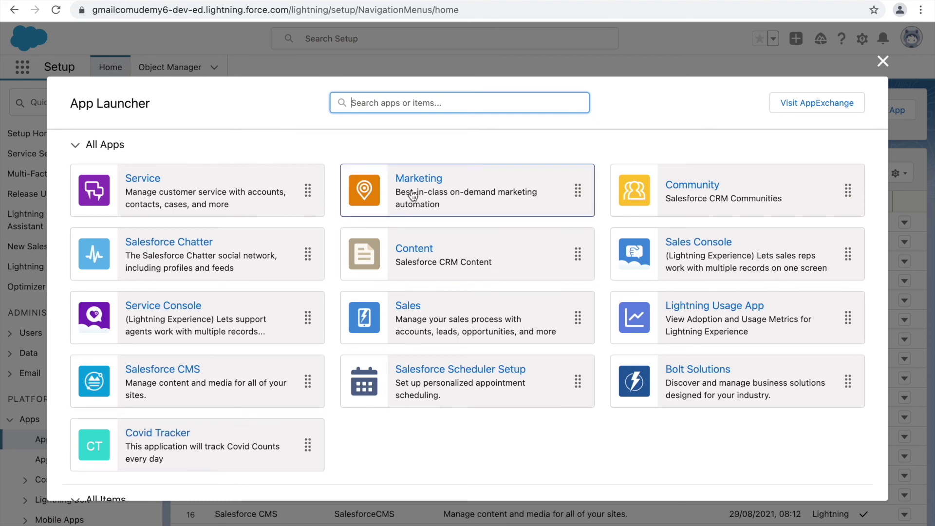
- Drag the Covid Tracker card into the first App Launcher slot and close the modal
left_click_drag(268, 445, 257, 181)
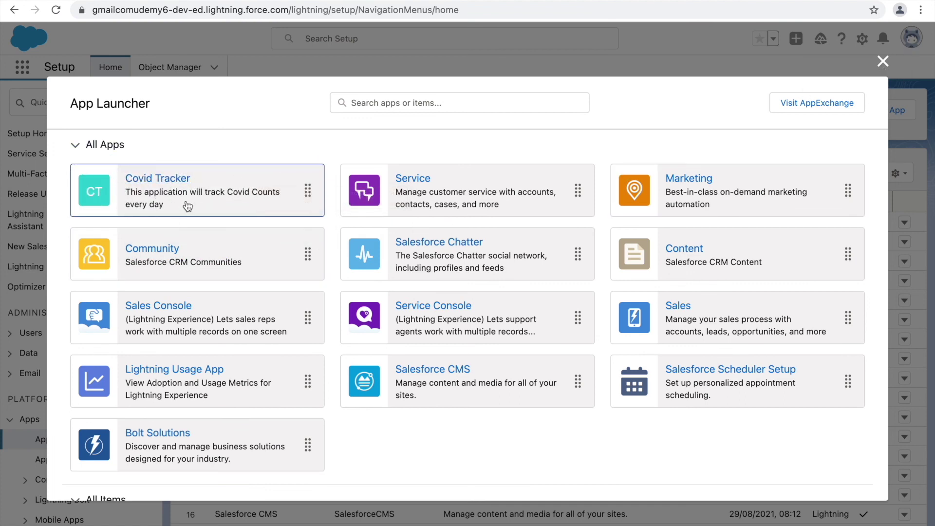
left_click_drag(184, 203, 225, 181)
left_click(881, 63)
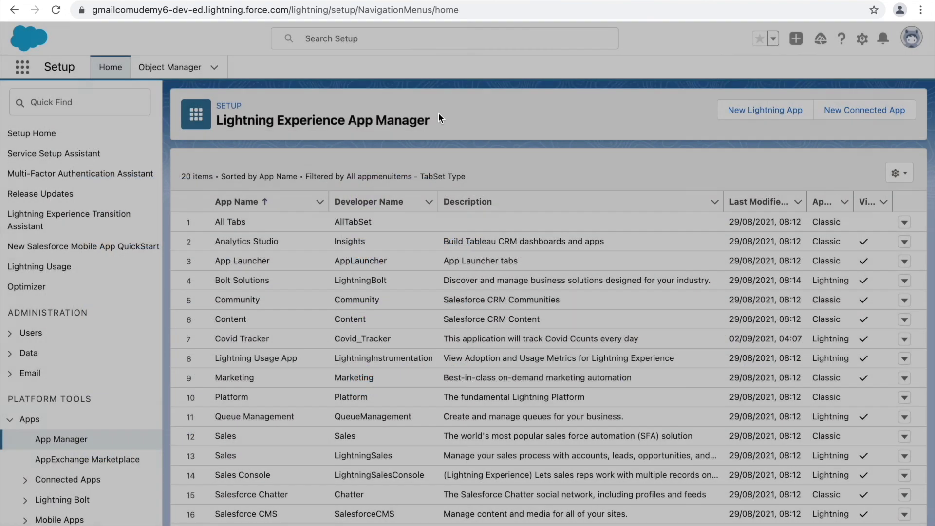
left_click(24, 69)
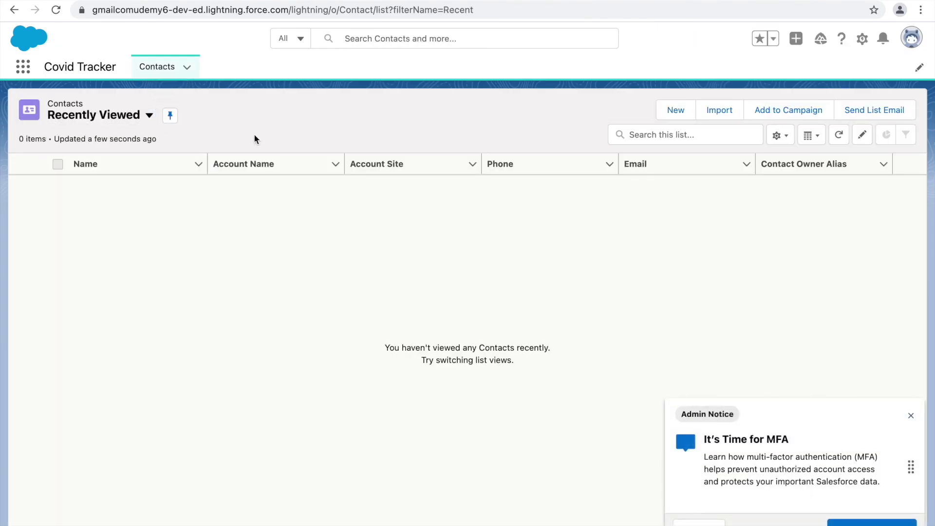
- In Covid Tracker, view the All Contacts list, then return to the empty Recently Viewed Contacts list
left_click(161, 77)
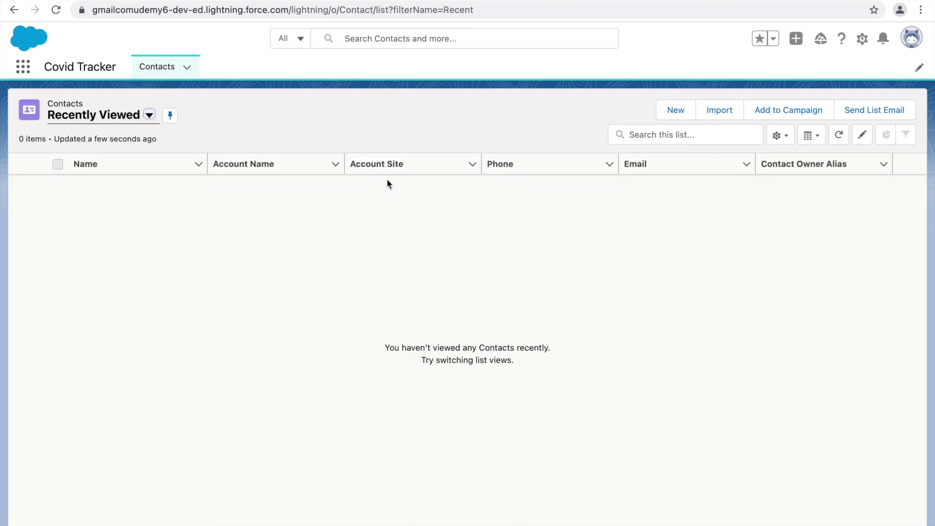
left_click(111, 120)
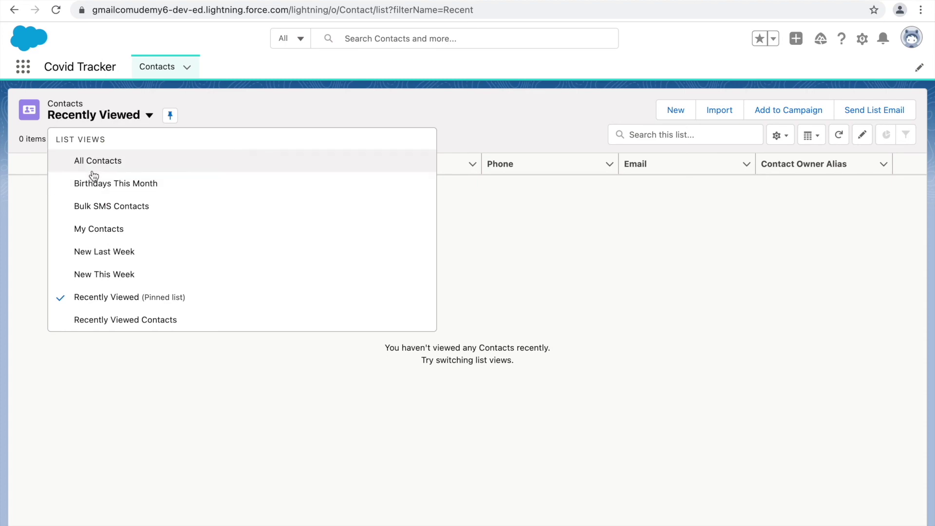
left_click(87, 165)
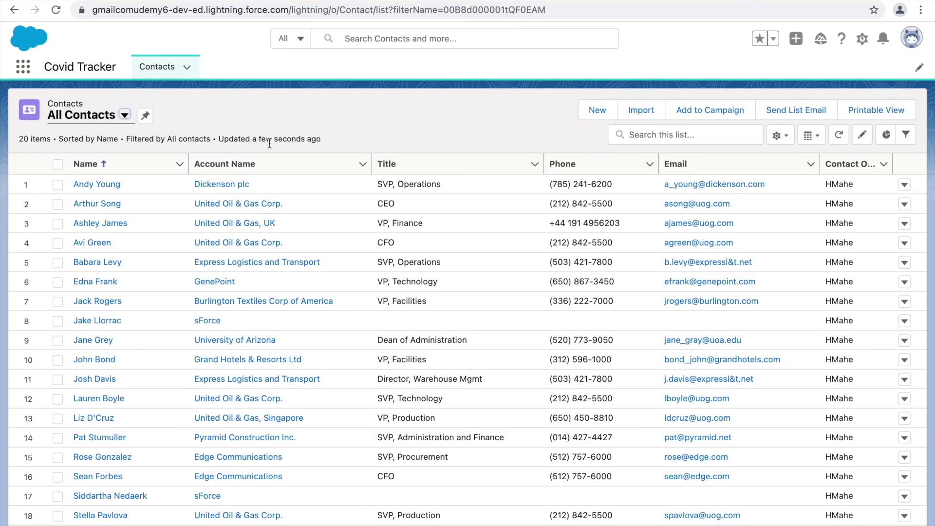
left_click(167, 74)
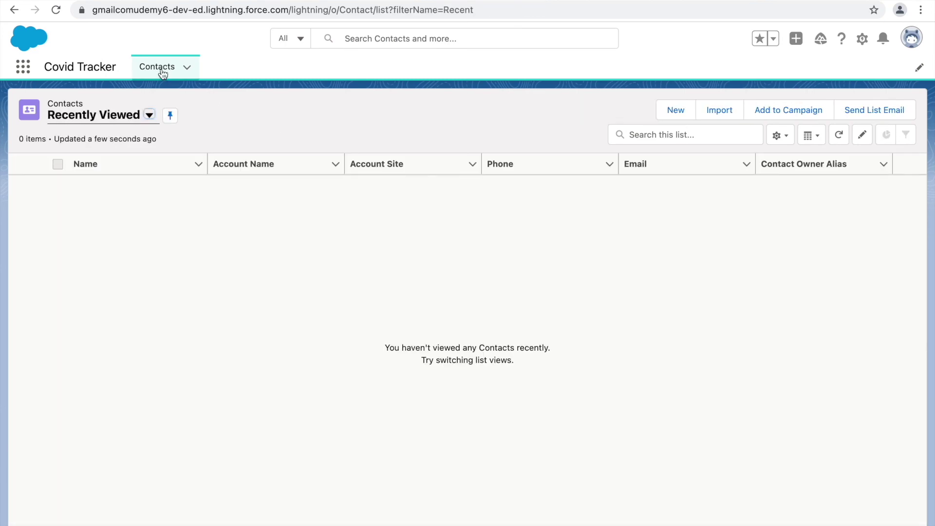